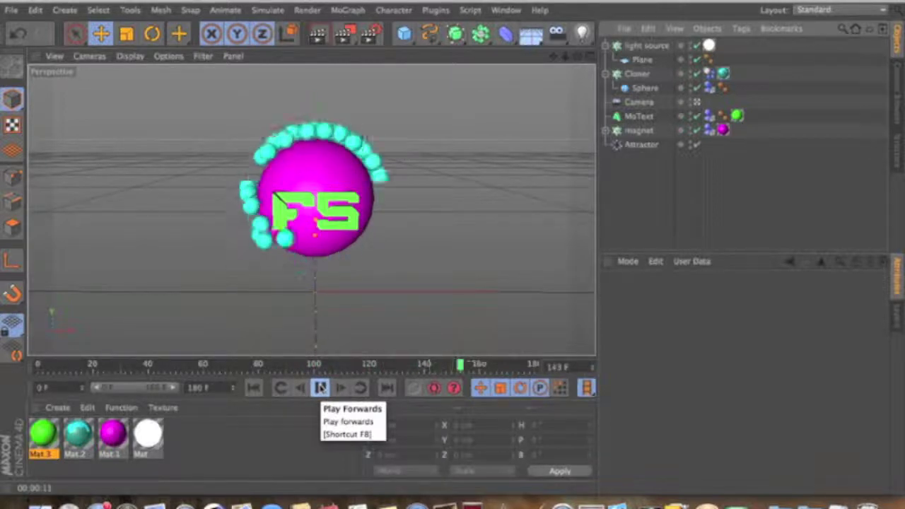
Stop the example animation's playback at frame 28 and render the viewport to preview the finished look.
left_click(320, 387)
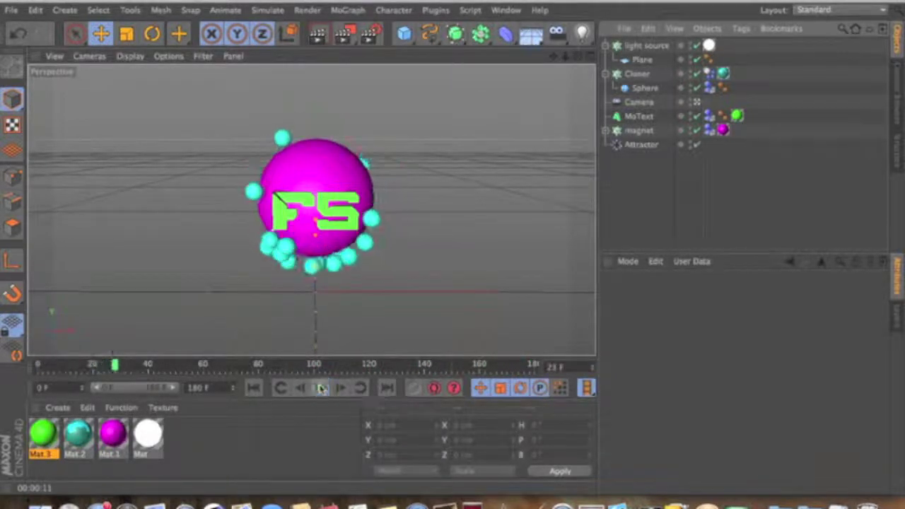
left_click(318, 35)
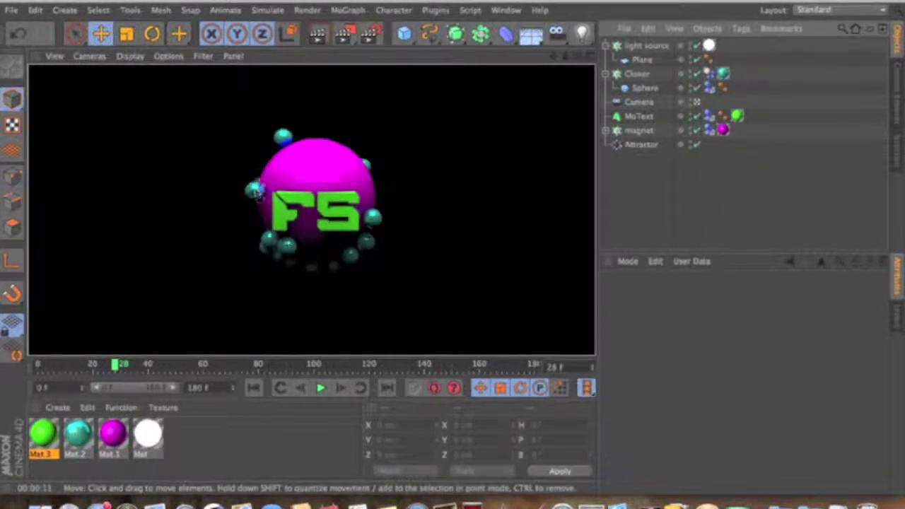
Create a new project, add a sphere and raise it to about 185 cm in Y.
left_click(12, 10)
mouse_move(34, 10)
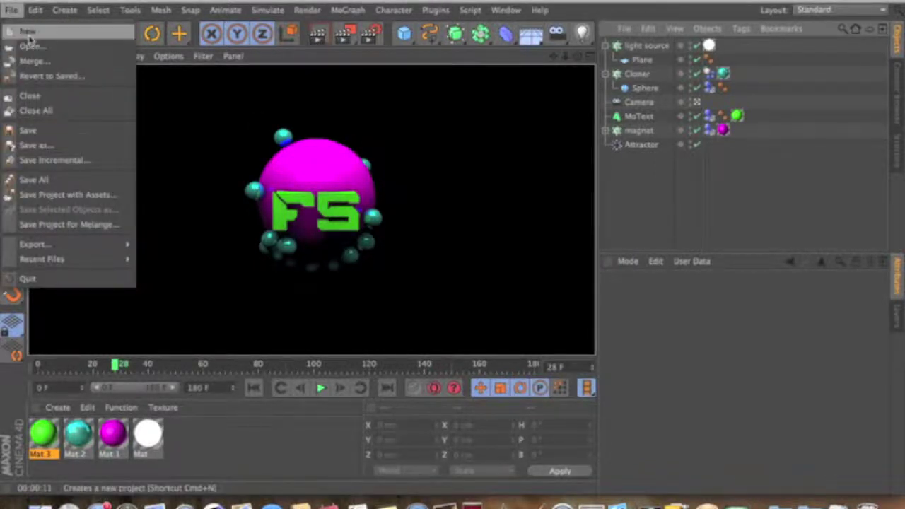
left_click(29, 28)
left_click_drag(404, 33, 697, 75)
left_click_drag(311, 134, 311, 77)
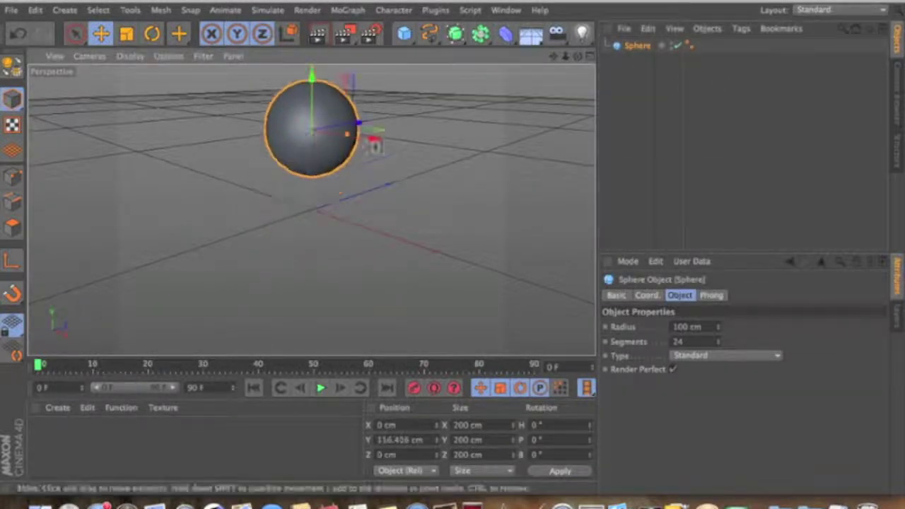
Give the raised sphere a Collider Body simulation tag and clear the selection.
right_click(638, 47)
mouse_move(767, 115)
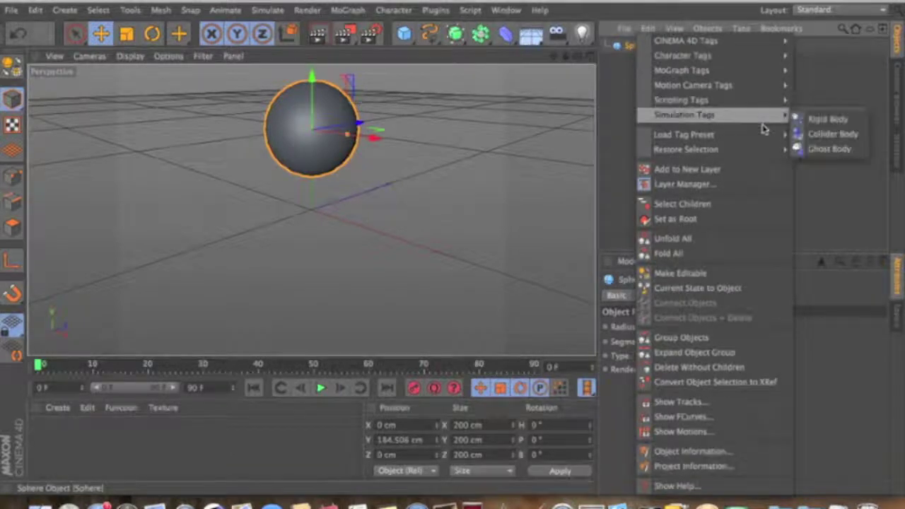
left_click(837, 134)
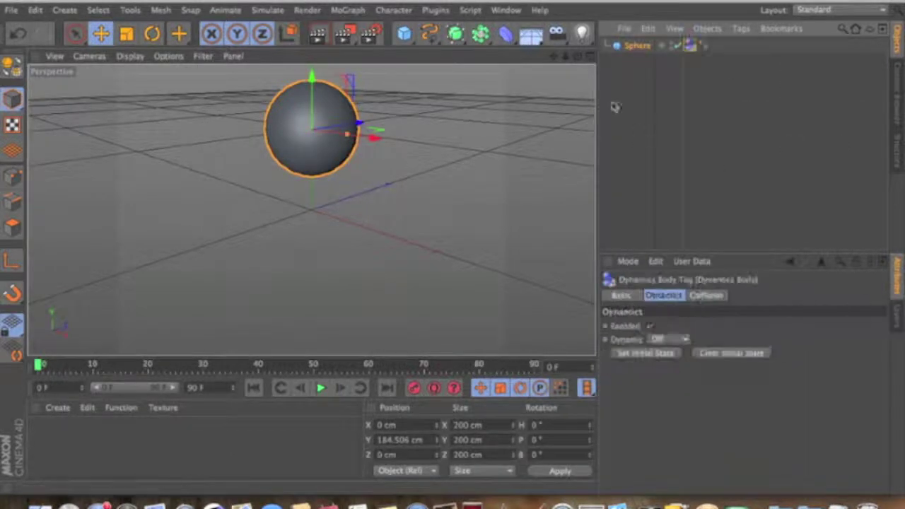
left_click(628, 49)
left_click(646, 61)
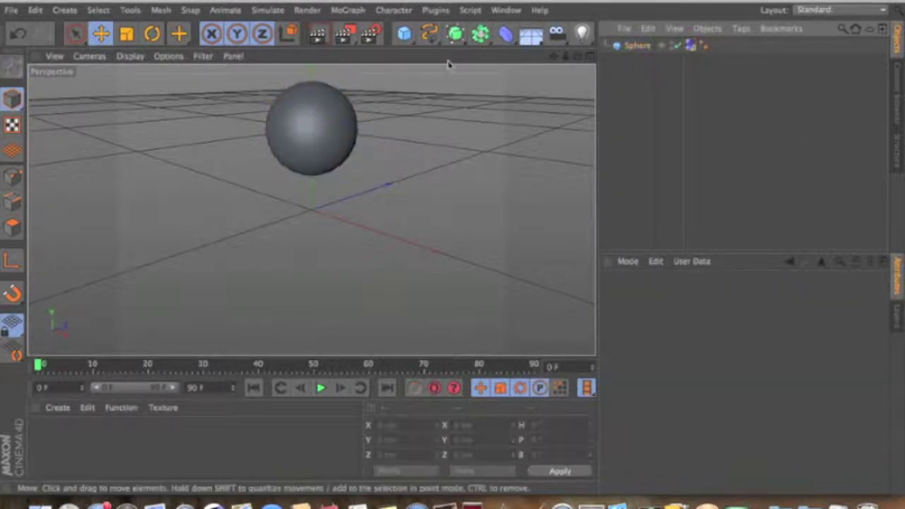
Add a MoGraph Cloner and a second sphere of about 27 cm radius, and nest this sphere under the Cloner.
left_click(349, 10)
left_click(371, 120)
left_click_drag(406, 40, 697, 75)
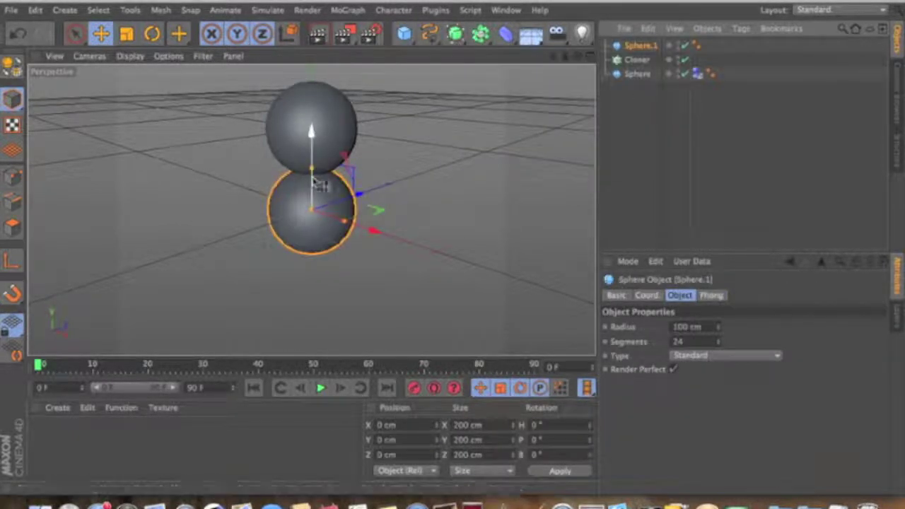
left_click_drag(345, 221, 317, 214)
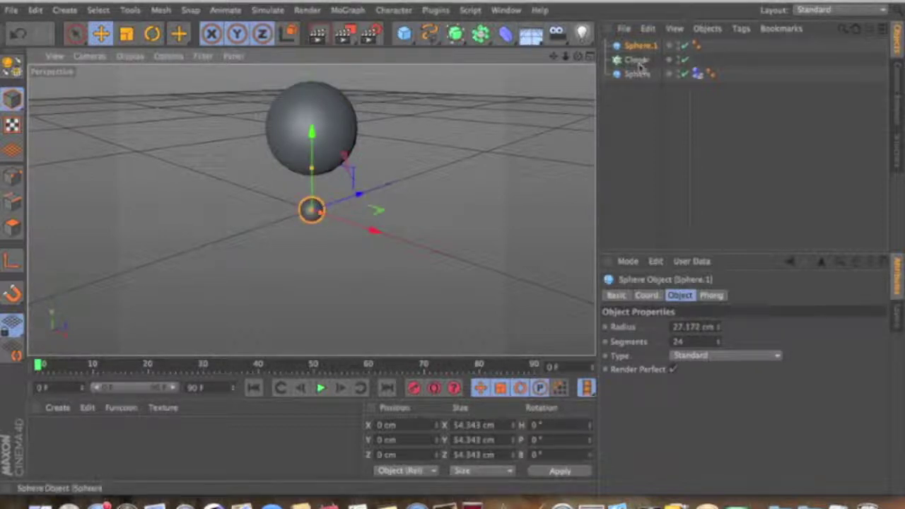
left_click_drag(641, 46, 645, 62)
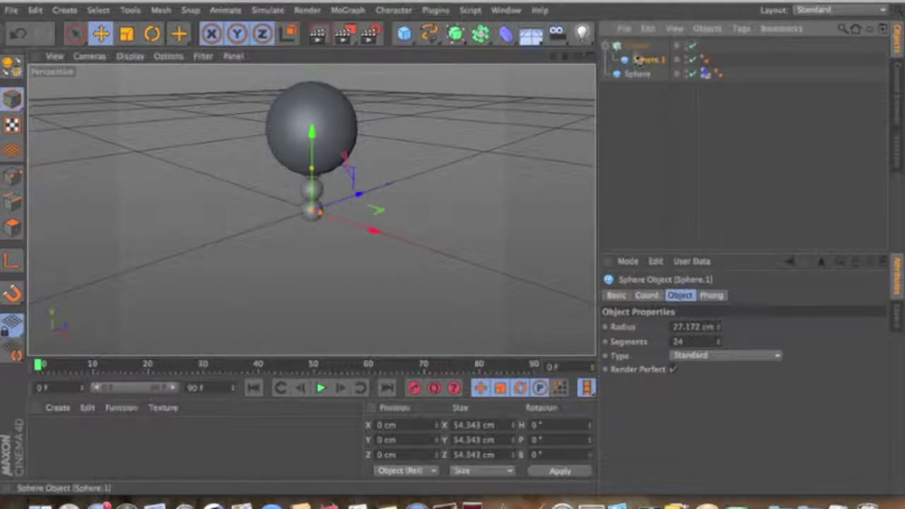
Switch the Cloner to Grid Array mode with counts of 6, 1 and 6.
left_click(638, 47)
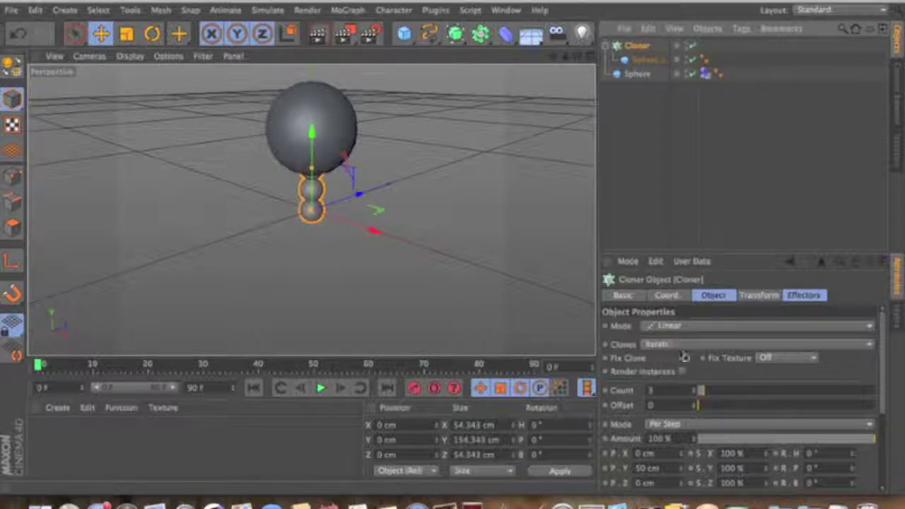
left_click(693, 326)
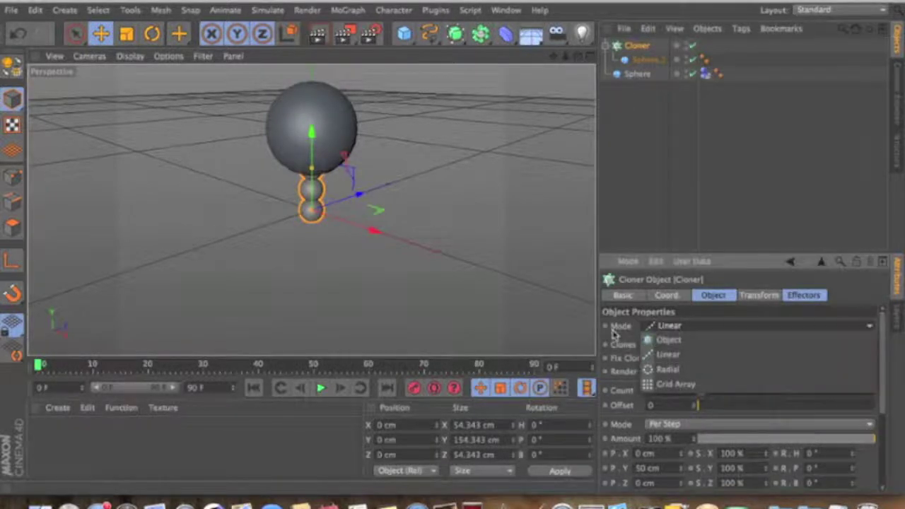
left_click(667, 382)
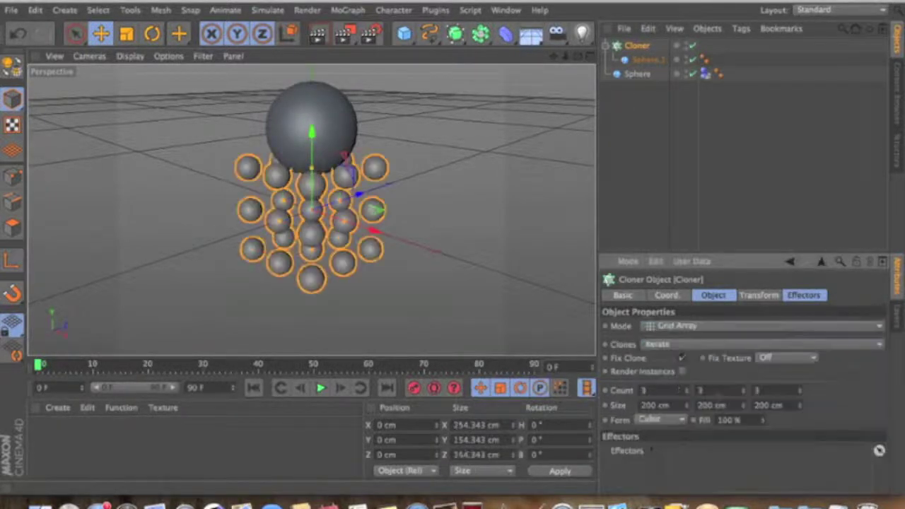
left_click(688, 391)
left_click(687, 391)
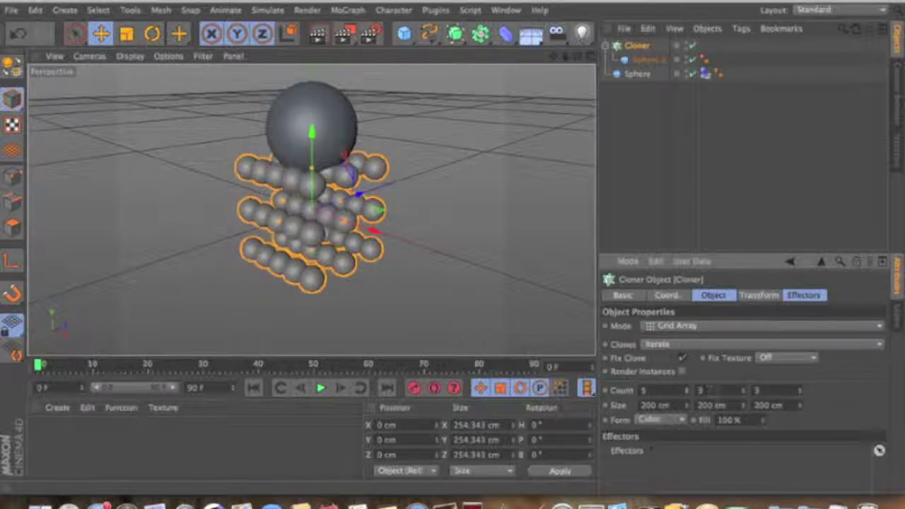
left_click(686, 389)
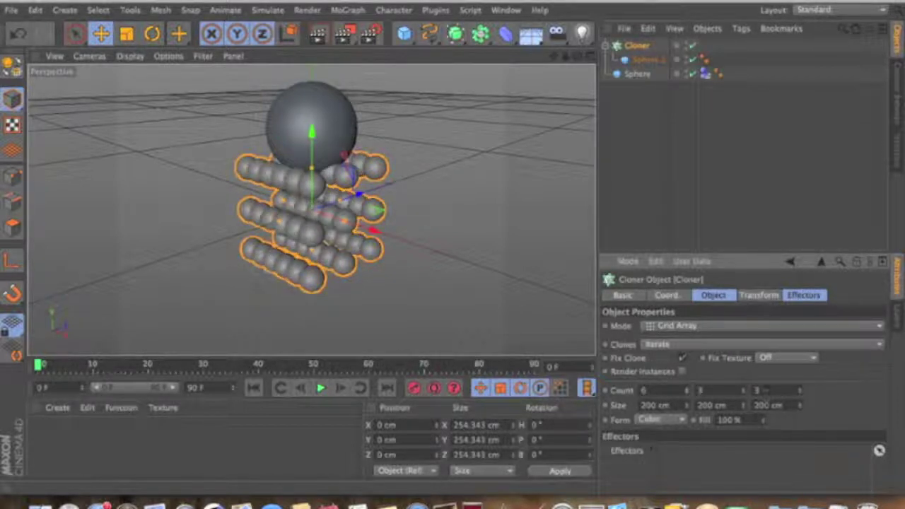
left_click(743, 393)
left_click(743, 393)
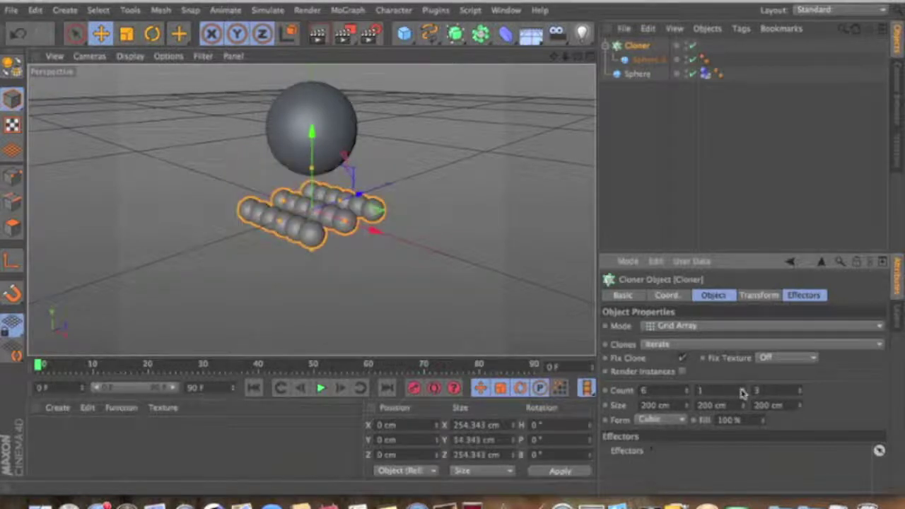
left_click(799, 390)
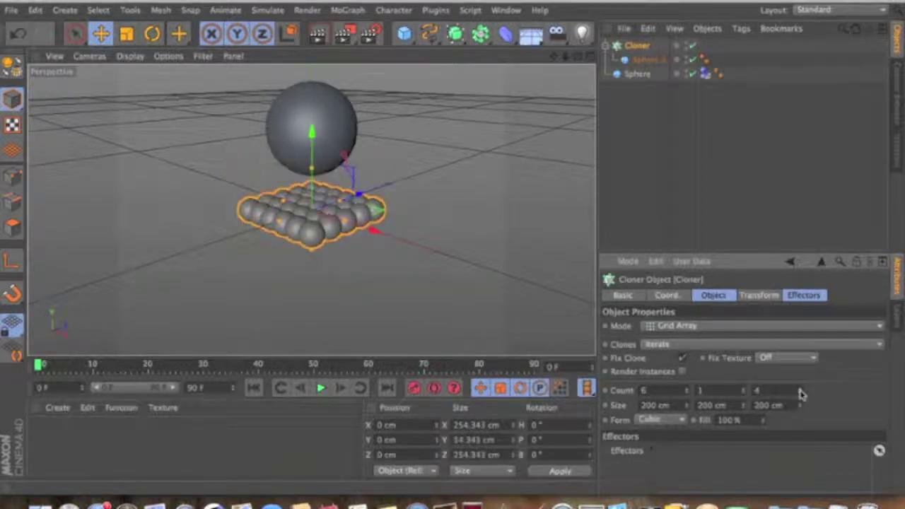
left_click(800, 389)
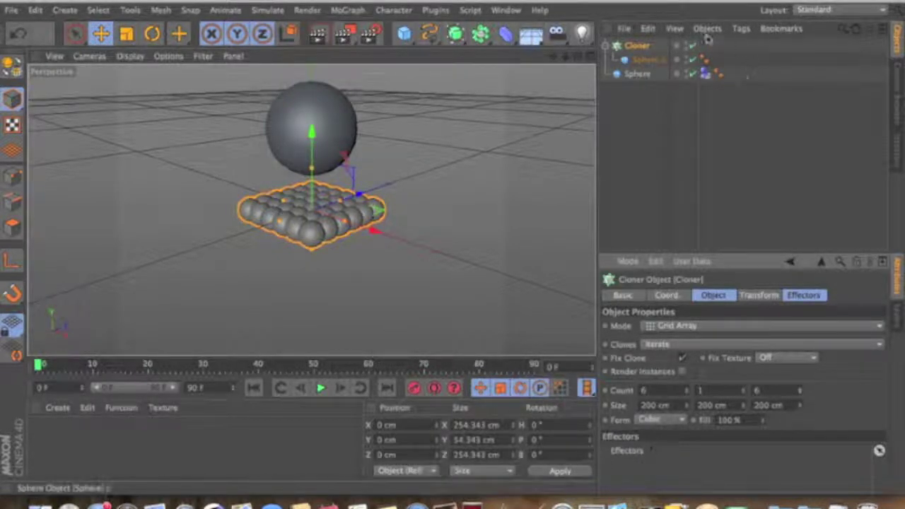
Give the Cloner a Rigid Body simulation tag, play the simulation briefly and return to the start of the animation.
right_click(645, 49)
mouse_move(709, 114)
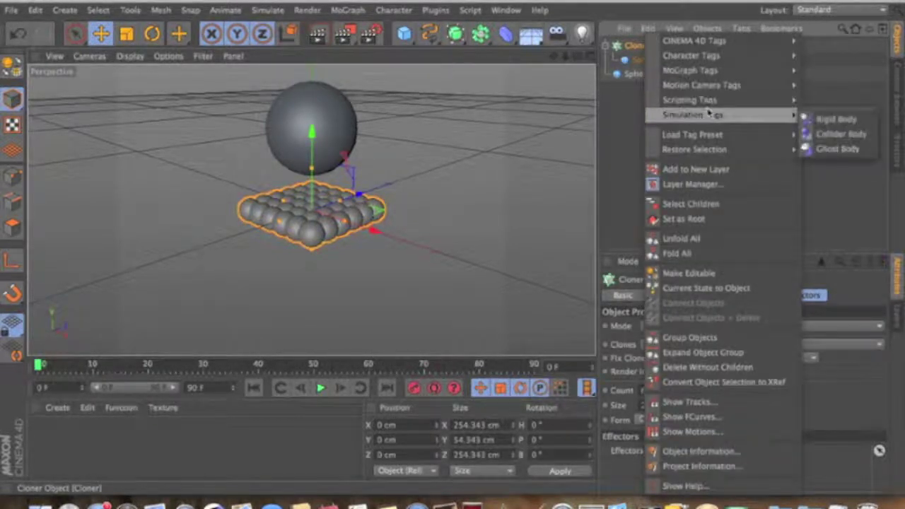
left_click(827, 118)
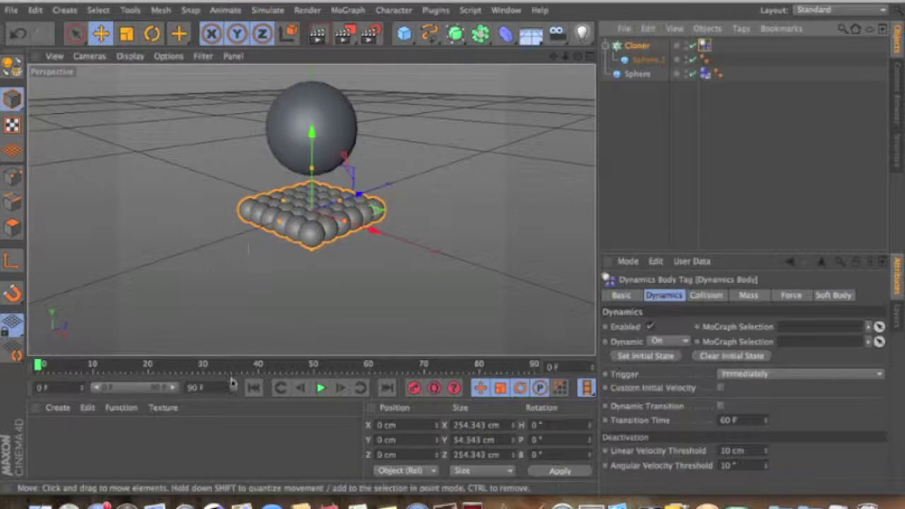
left_click(321, 388)
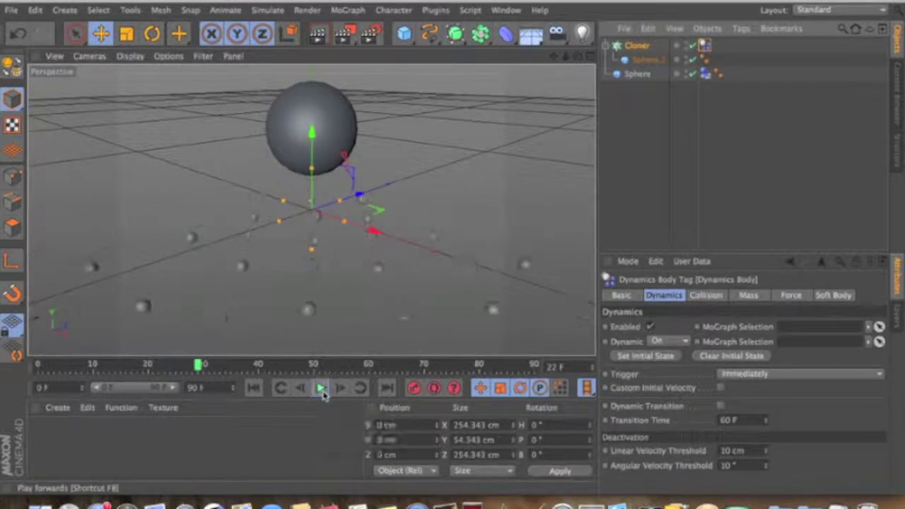
left_click(255, 388)
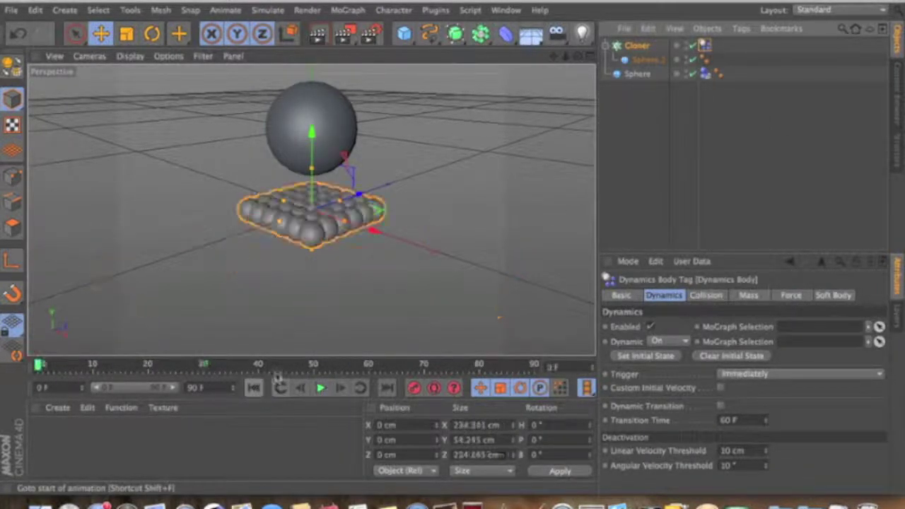
Reduce the radius of the sphere inside the Cloner to about 15 cm.
left_click(646, 60)
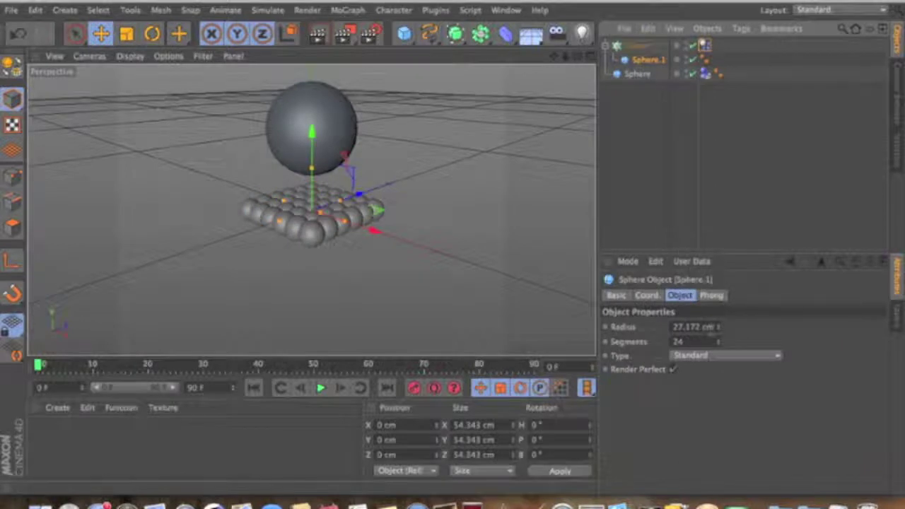
left_click_drag(719, 334, 497, 344)
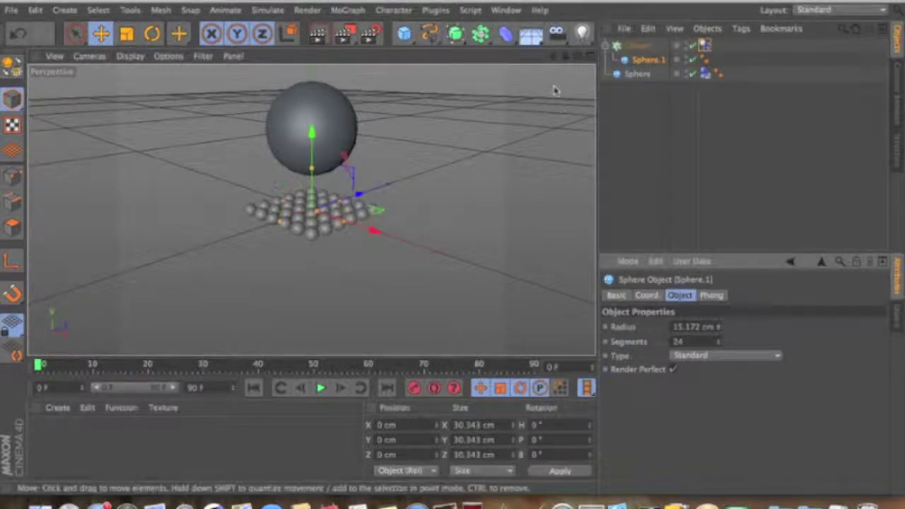
Find the Attractor command through command customization, add an Attractor below the large sphere in the object list, and collapse the Cloner.
left_click(574, 14)
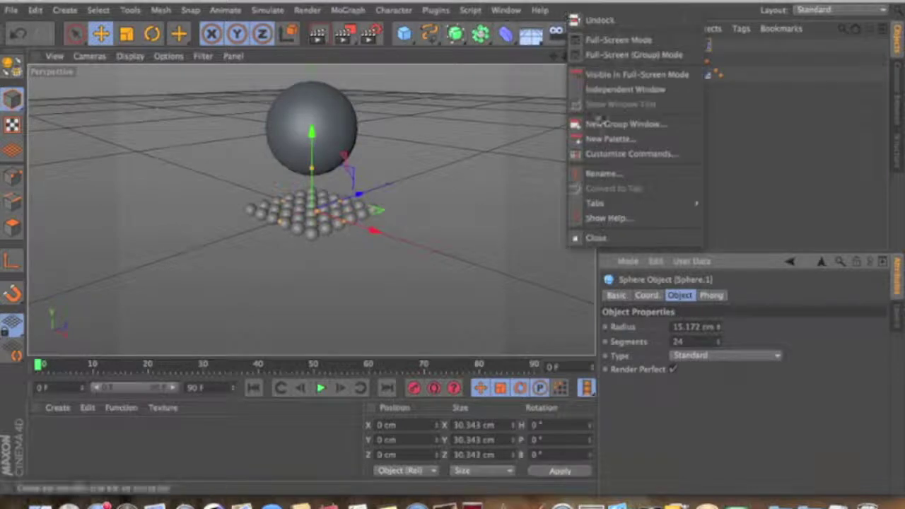
left_click(629, 151)
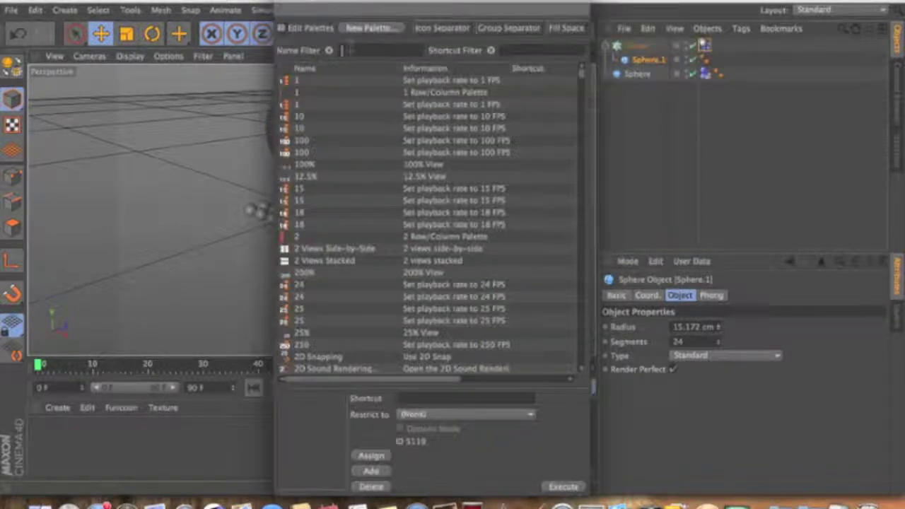
type("Attractor")
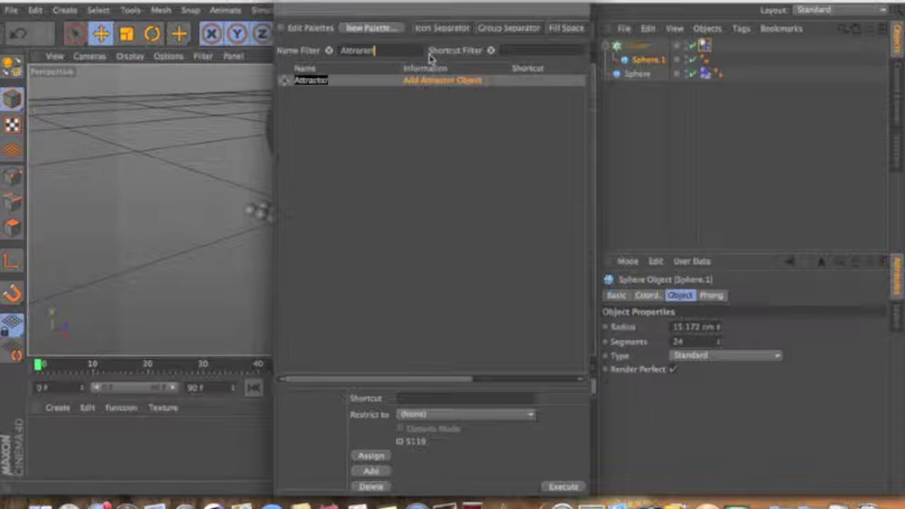
double_click(348, 83)
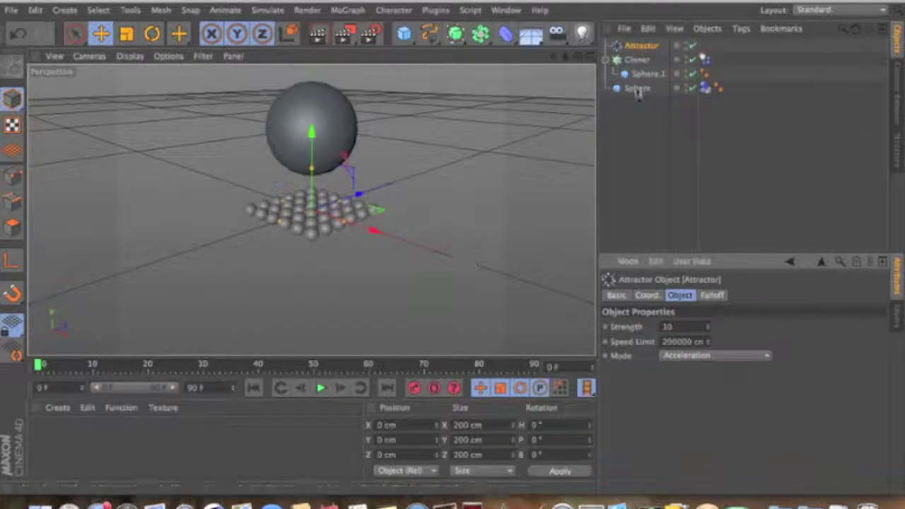
left_click_drag(640, 48, 647, 100)
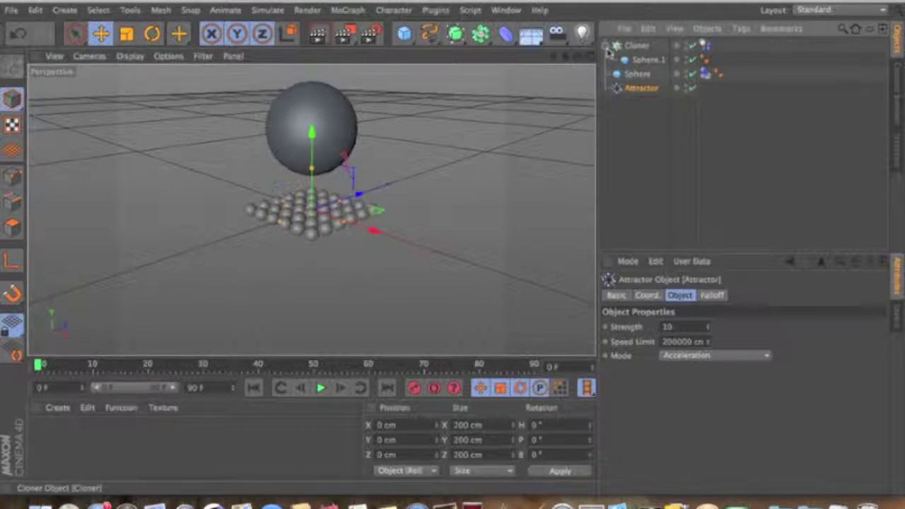
left_click(606, 46)
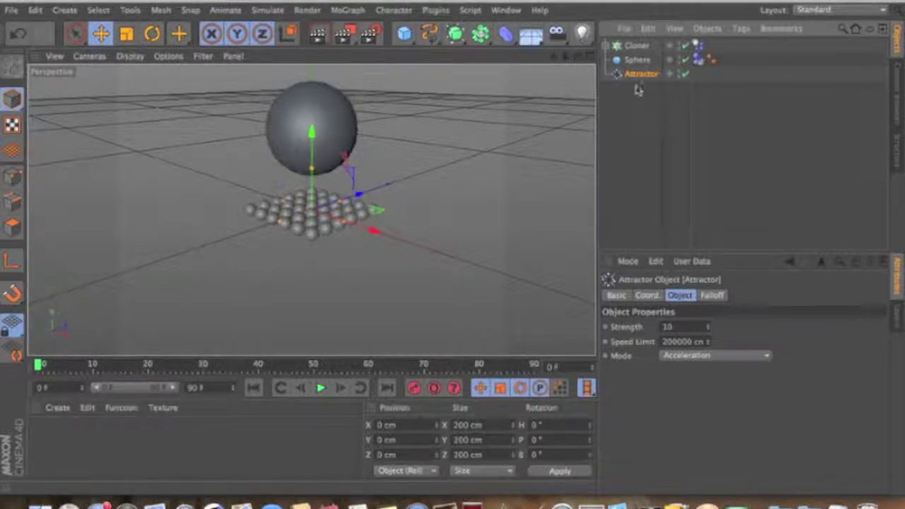
Add a MoText object reading "FS" and set its font to BIGMACCA.
left_click(342, 11)
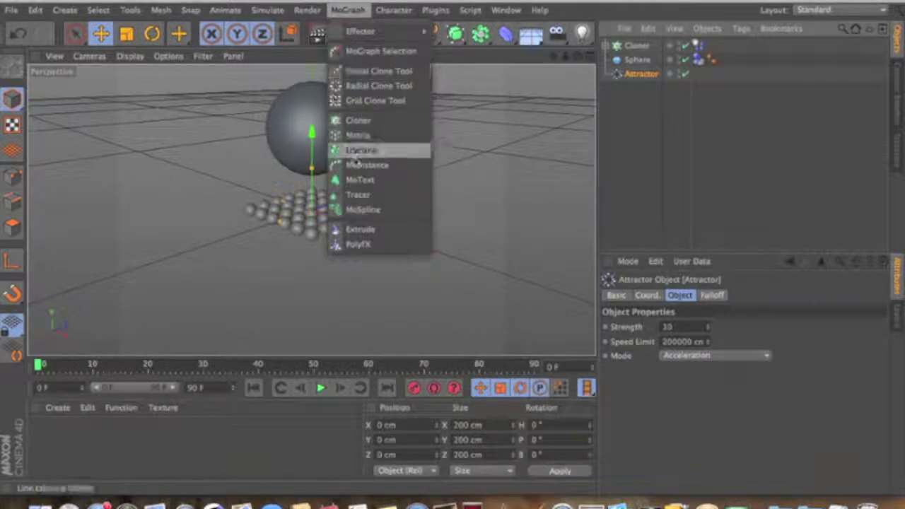
left_click(364, 179)
double_click(639, 361)
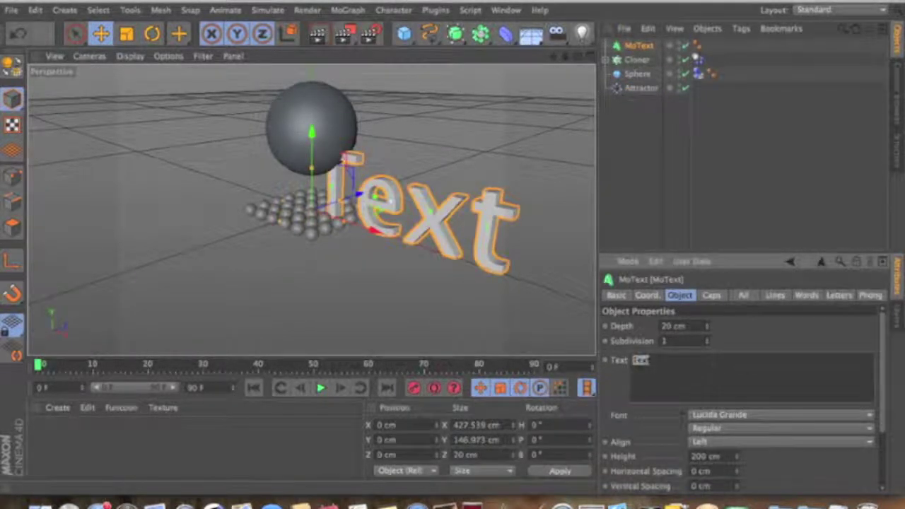
type("FS")
left_click(700, 414)
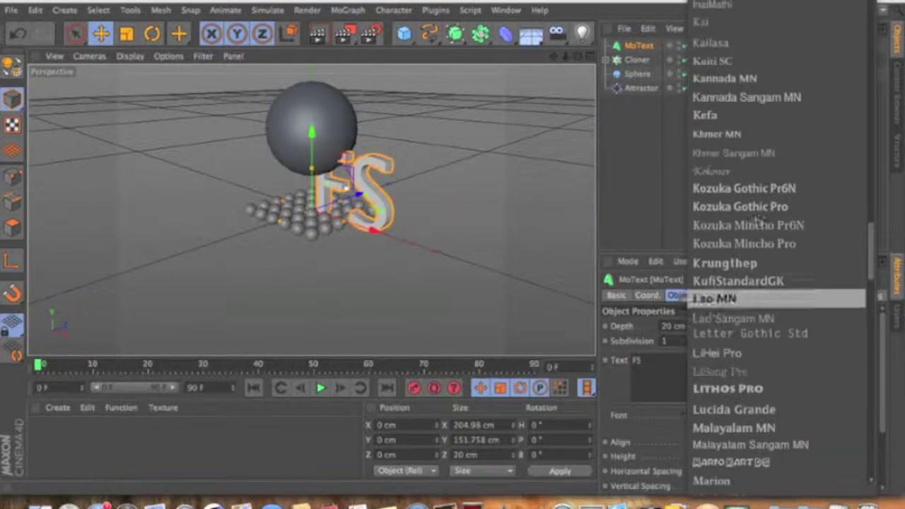
scroll(762, 116, "up", 15)
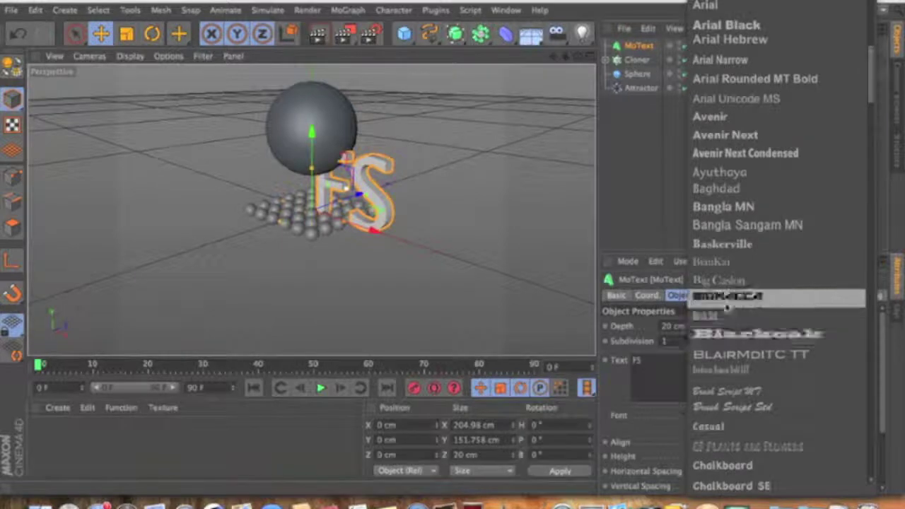
left_click(729, 296)
Move the FS text forward in front of the large sphere to a Z position of about -127 cm and set its depth to 40 cm.
left_click_drag(361, 196, 322, 209)
double_click(673, 326)
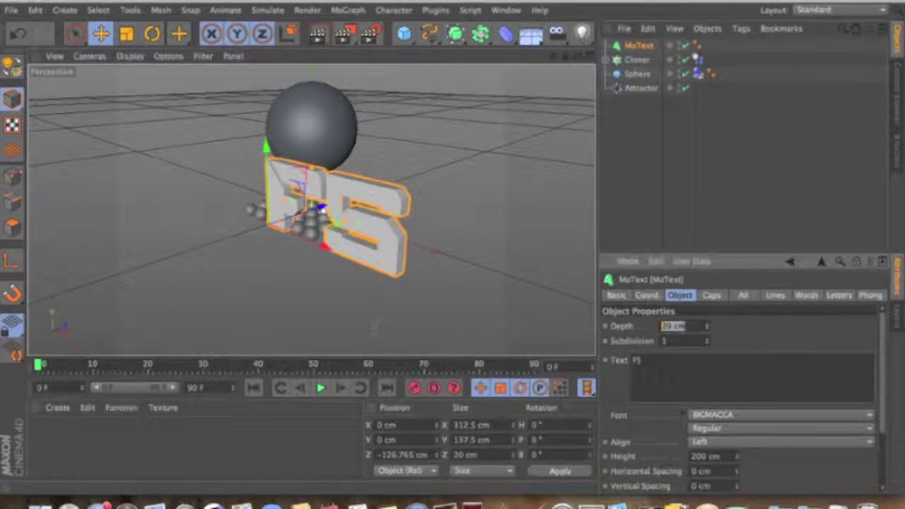
type("40")
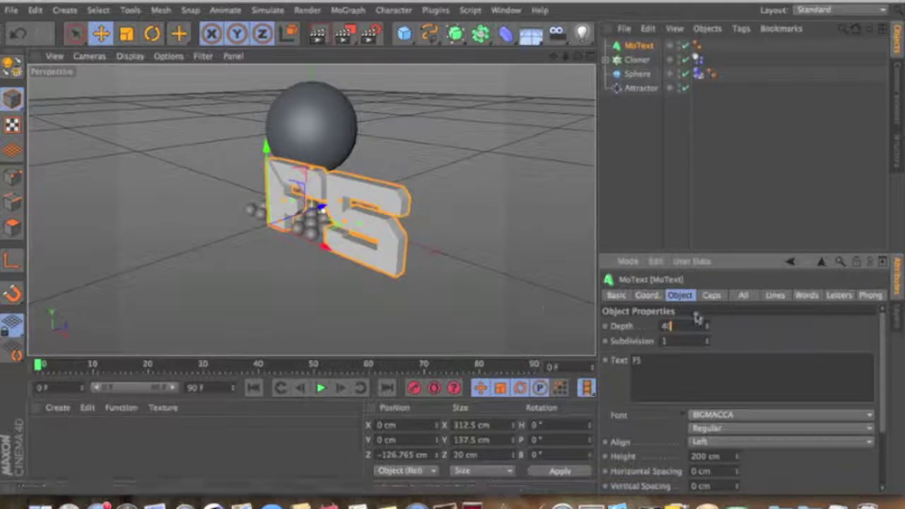
key("Return")
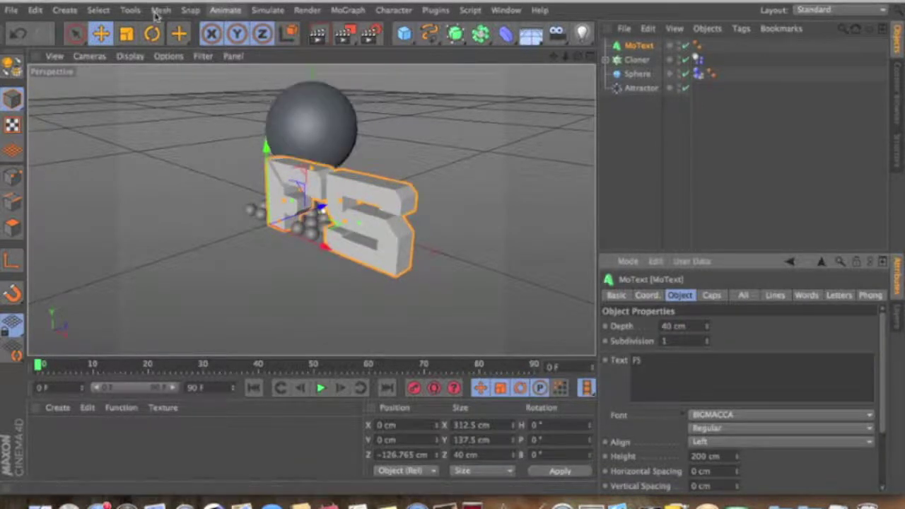
Scale the FS text down to about 156 cm wide and raise it to a Y position of about 157 cm.
left_click(126, 33)
left_click_drag(257, 144, 262, 187)
left_click(102, 33)
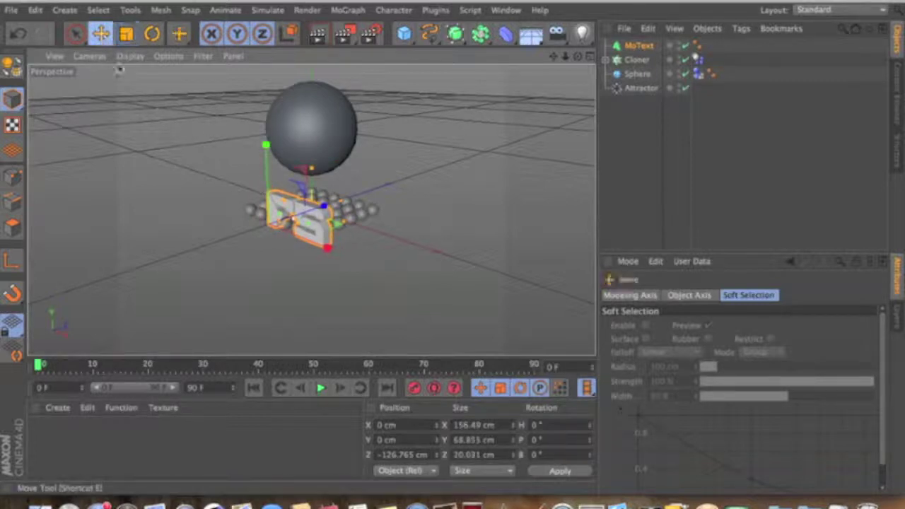
left_click_drag(266, 145, 256, 68)
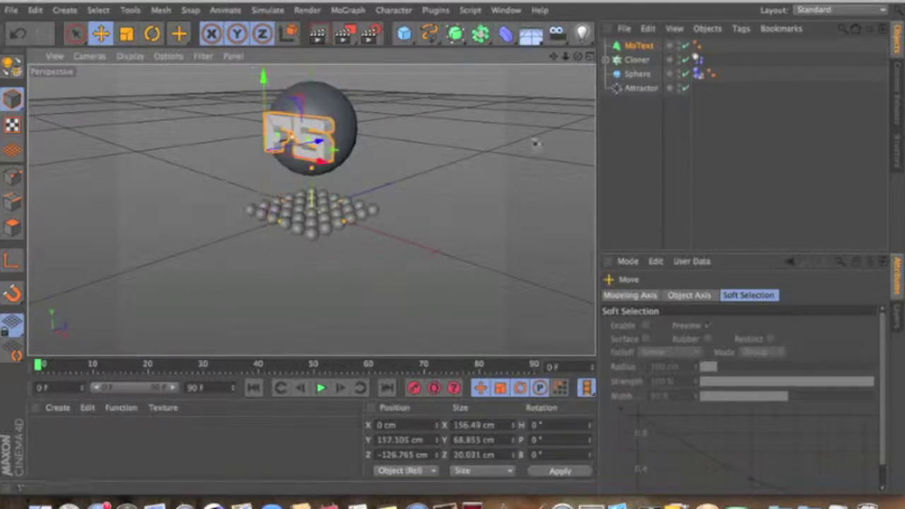
Shift the FS text against the large sphere's front, to about X -80 cm and Z -110 cm.
left_click_drag(578, 56, 578, 60)
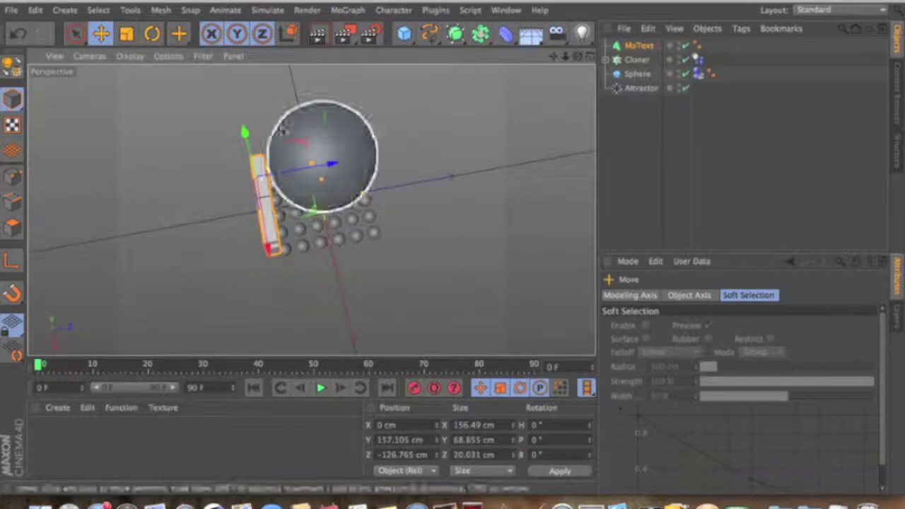
left_click_drag(269, 246, 268, 208)
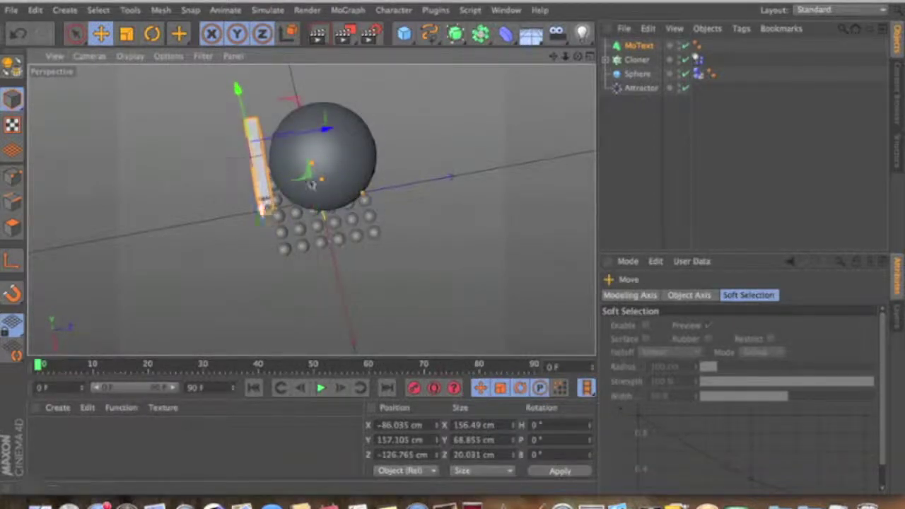
mouse_move(328, 131)
left_mouse_down()
mouse_move(345, 132)
mouse_move(335, 131)
left_mouse_up()
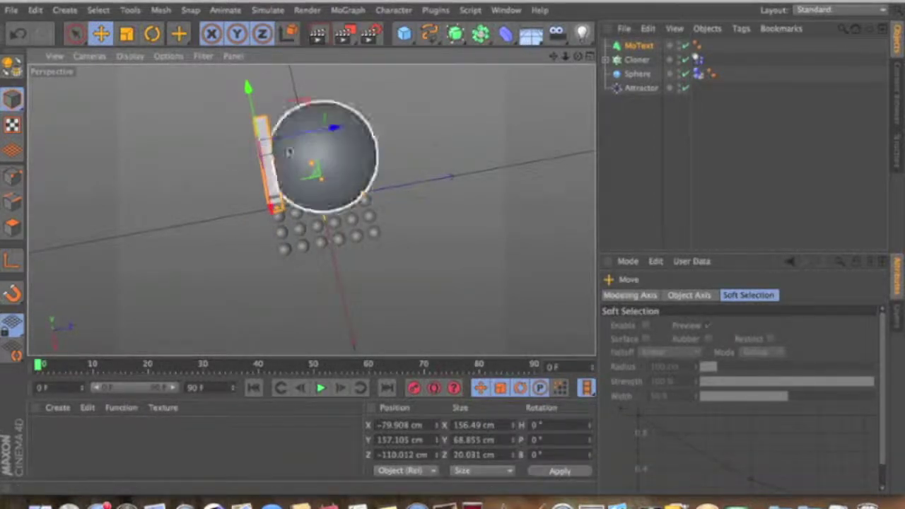
Set the depth of the FS text to 60 cm.
left_click(633, 46)
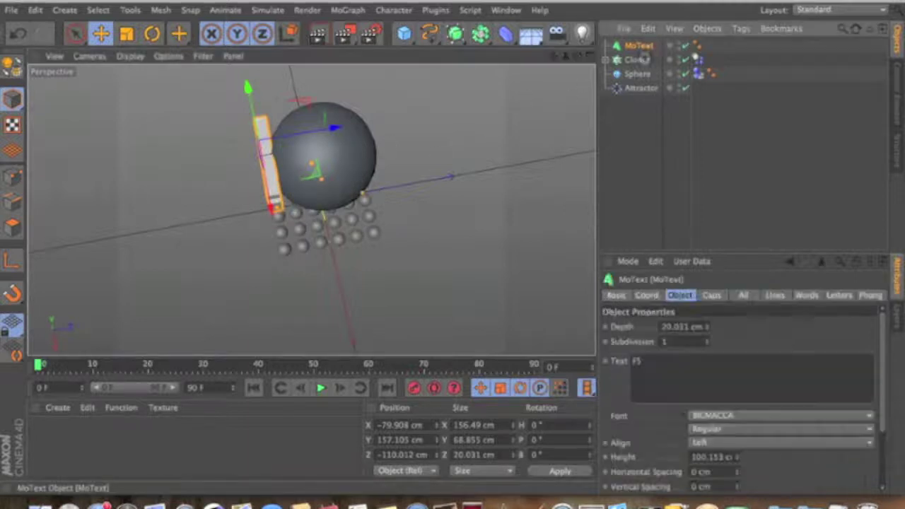
double_click(676, 328)
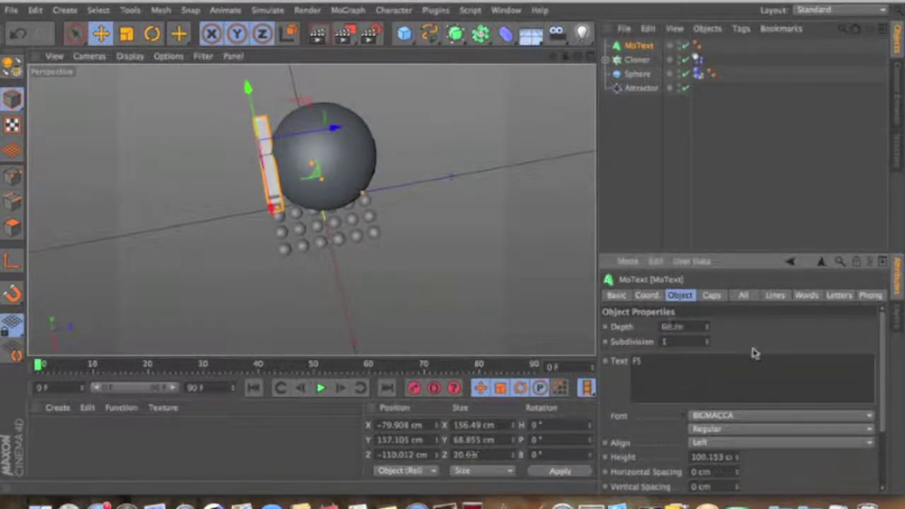
key("Return")
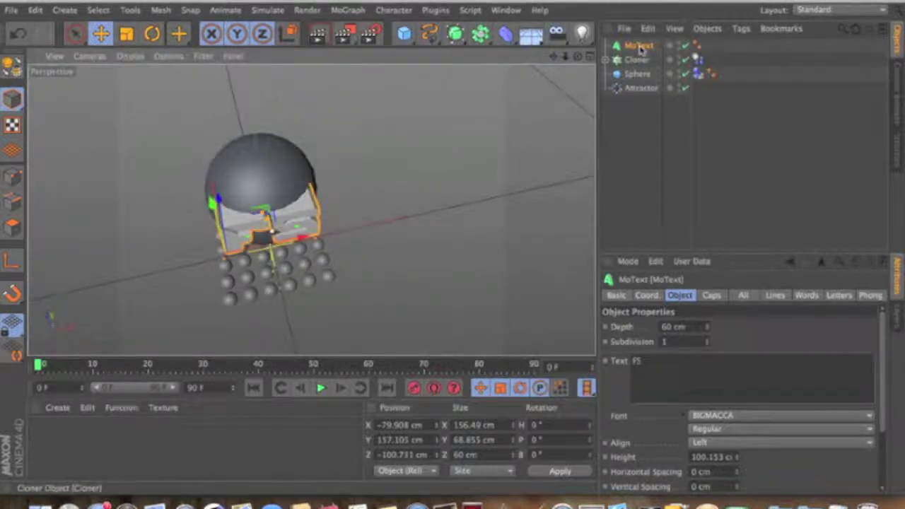
Give the MoText object a Collider Body simulation tag.
right_click(639, 47)
mouse_move(678, 100)
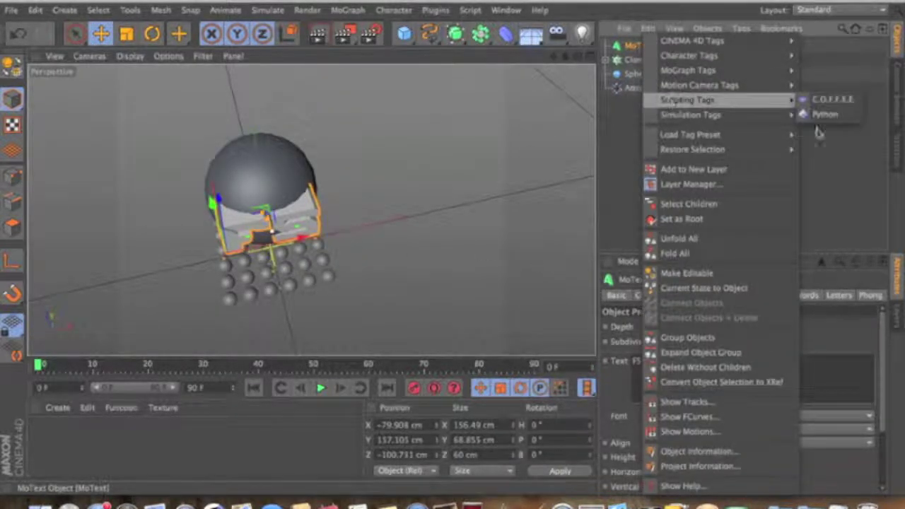
mouse_move(707, 115)
left_click(831, 131)
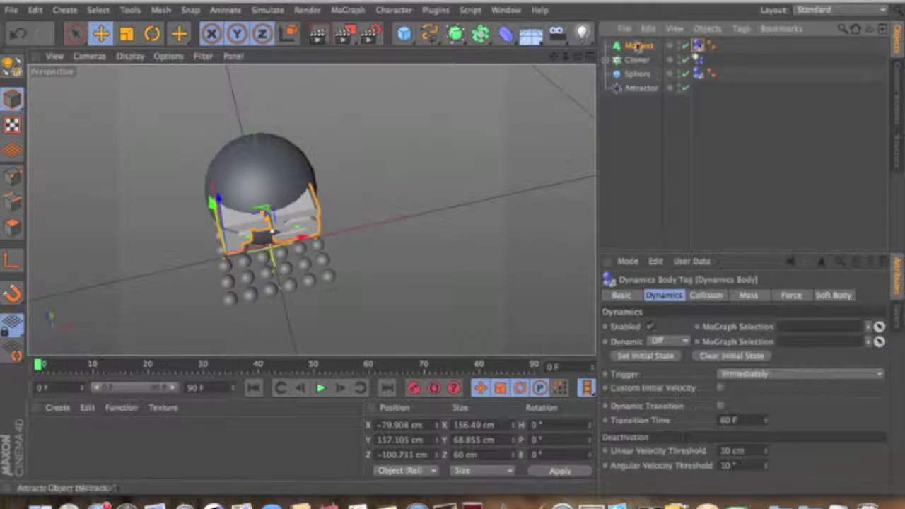
Raise the Attractor to the middle of the large sphere, at a Y position of about 201 cm.
left_click(638, 106)
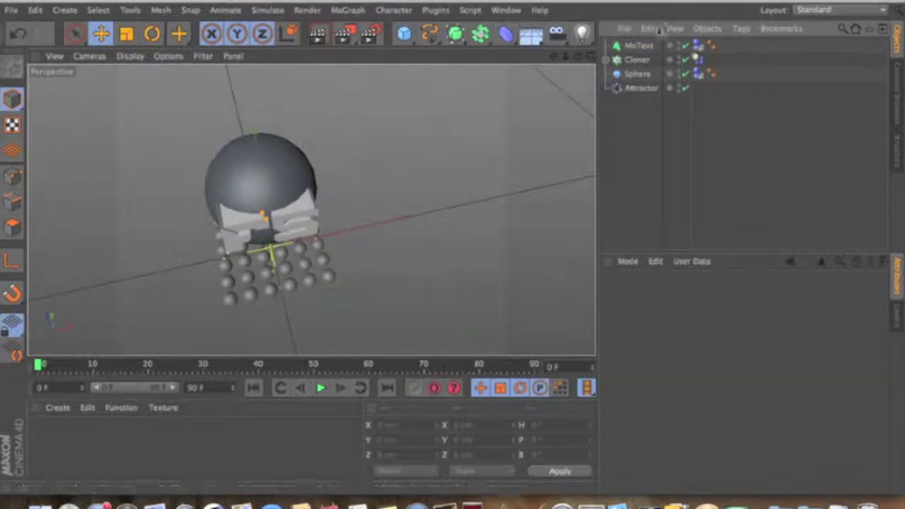
left_click(640, 87)
left_click_drag(260, 202, 254, 127)
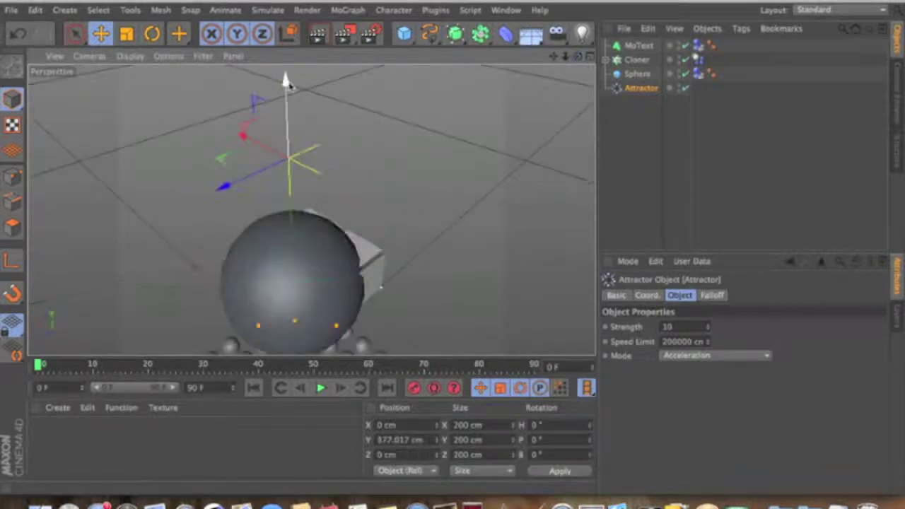
left_click_drag(285, 81, 290, 209)
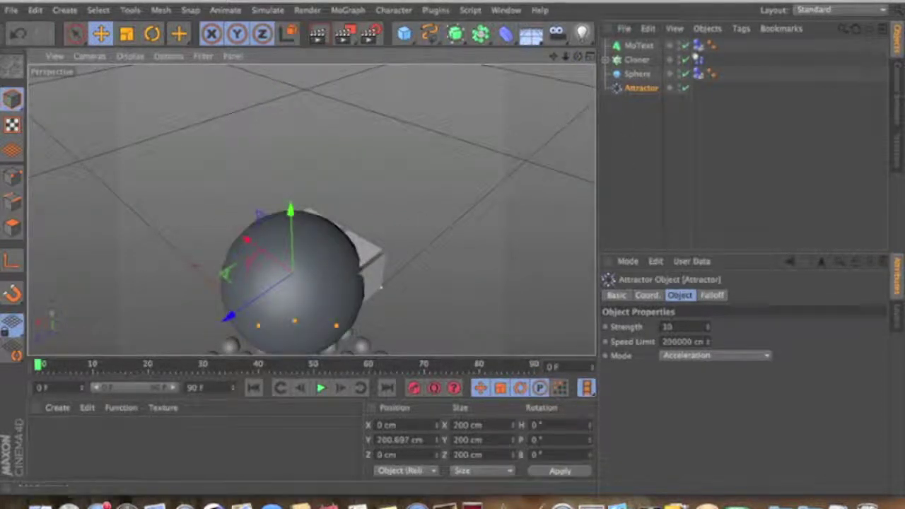
left_click(480, 0)
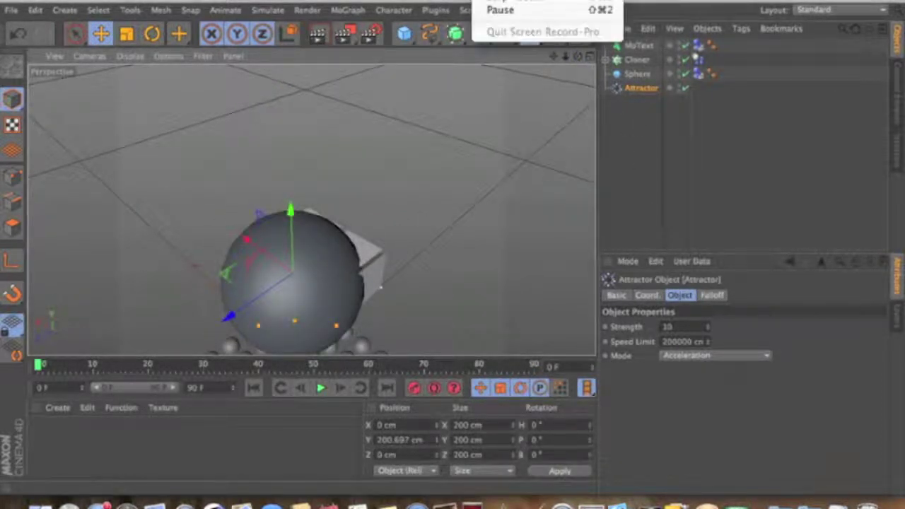
left_click(488, 8)
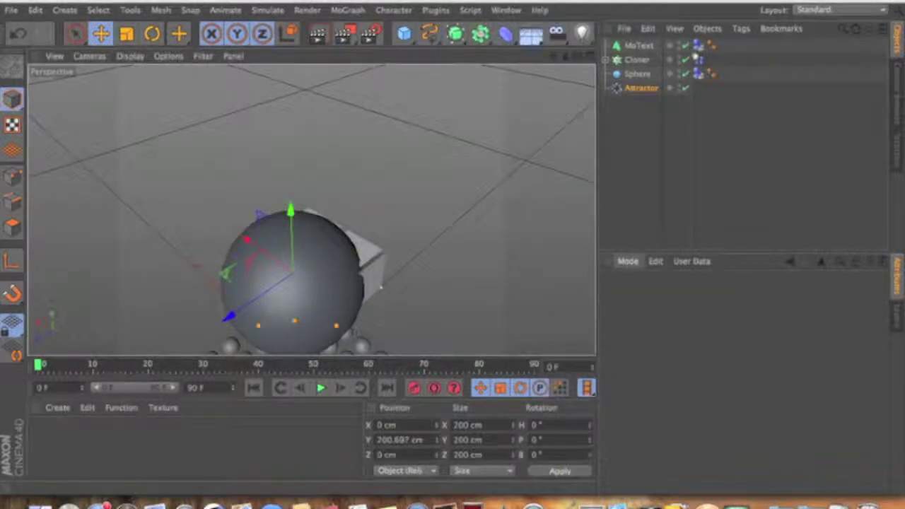
View the text from the front, play the simulation briefly and return to the start of the animation.
left_click_drag(578, 56, 578, 57)
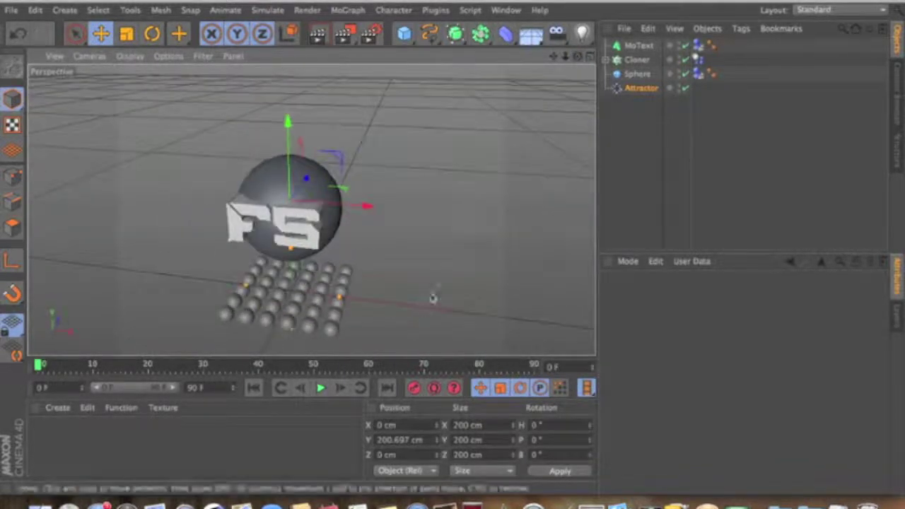
left_click(319, 388)
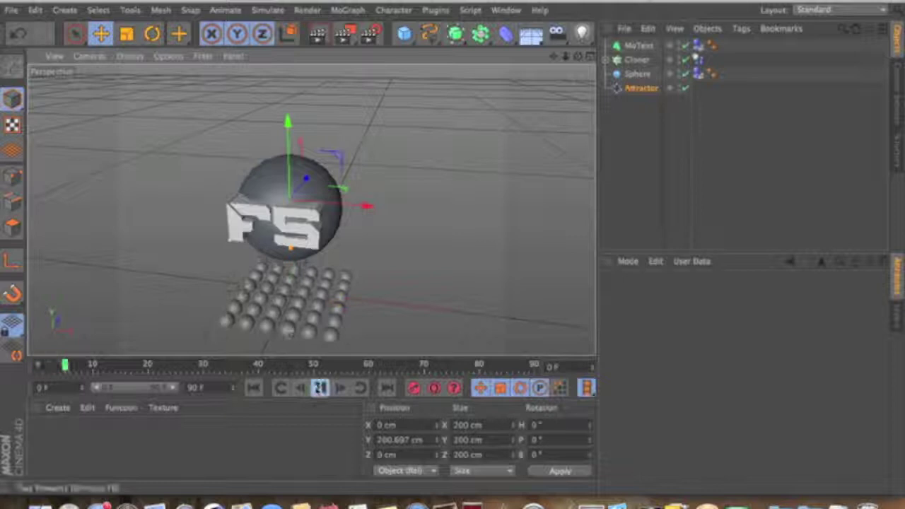
left_click(253, 388)
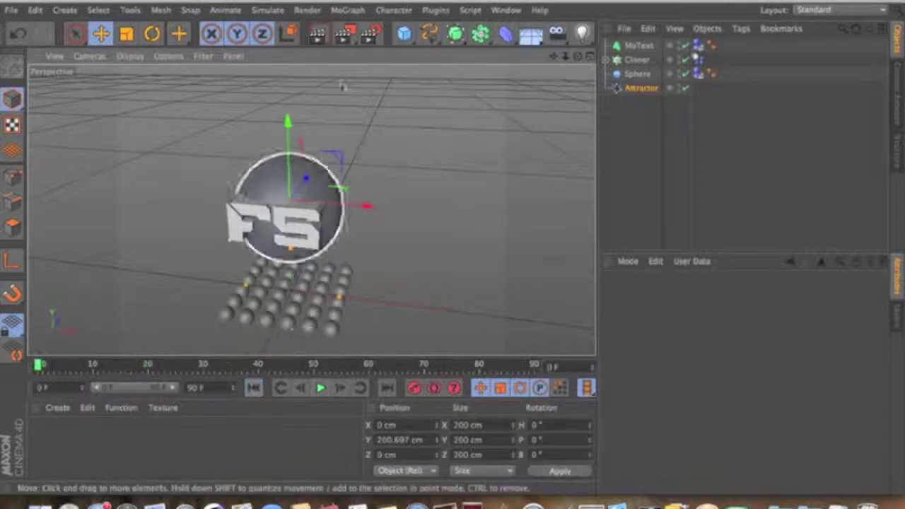
Set the Attractor's strength to 9000 and play the simulation briefly to test the pull on the clones.
left_click(640, 89)
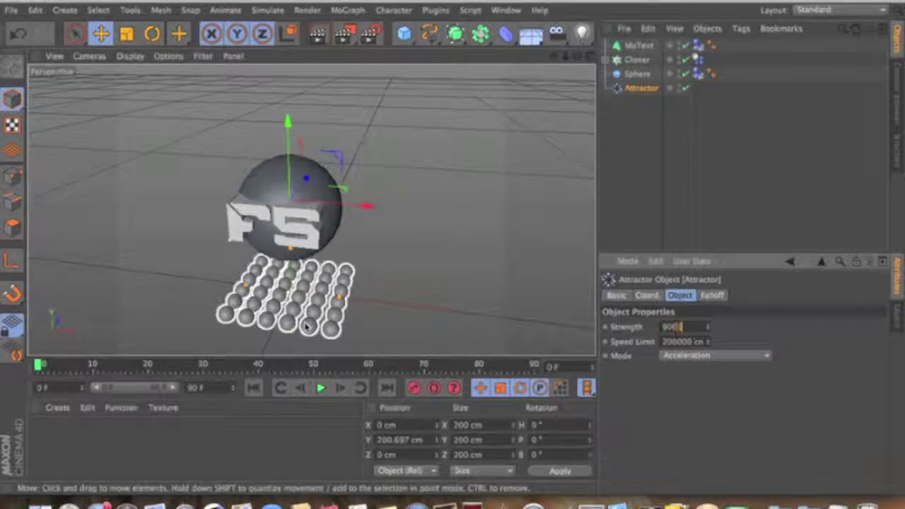
left_click(321, 388)
left_click(321, 388)
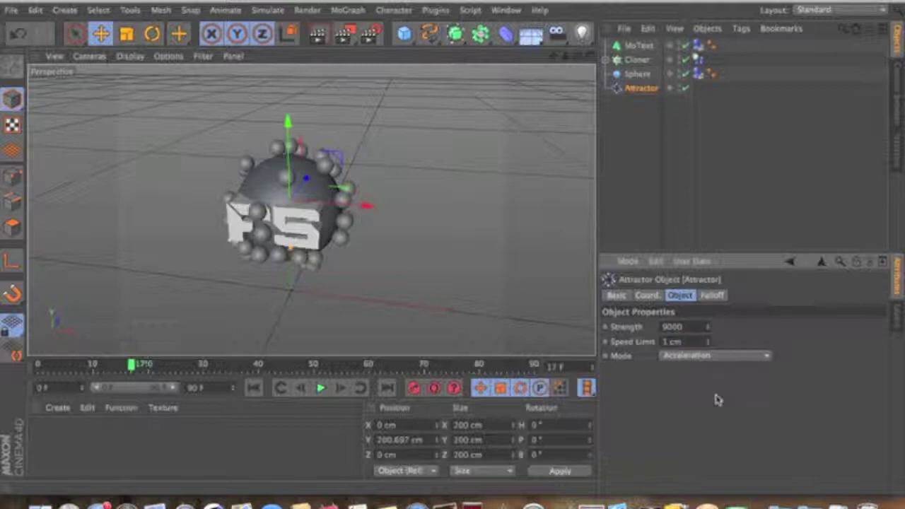
Try an Attractor speed limit of 434 cm while the simulation plays, and set the limit to 200000 cm.
left_click(320, 388)
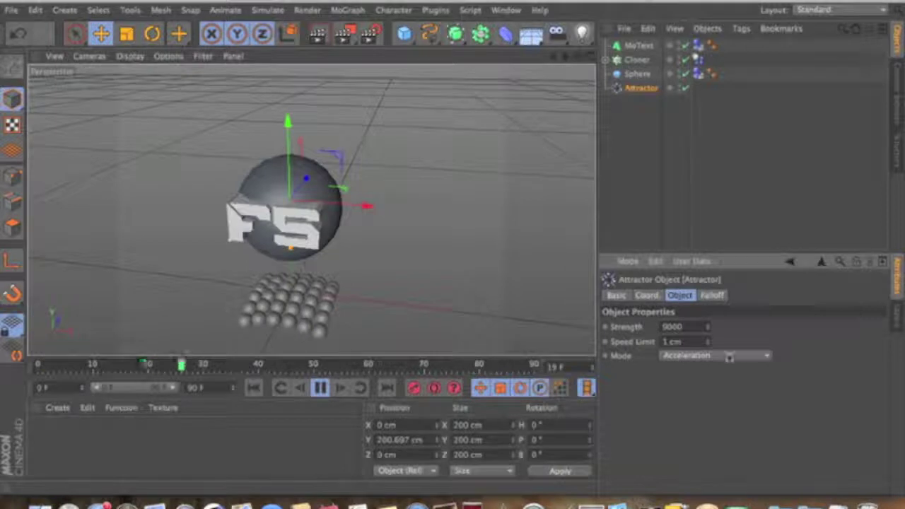
left_click_drag(707, 342, 709, 343)
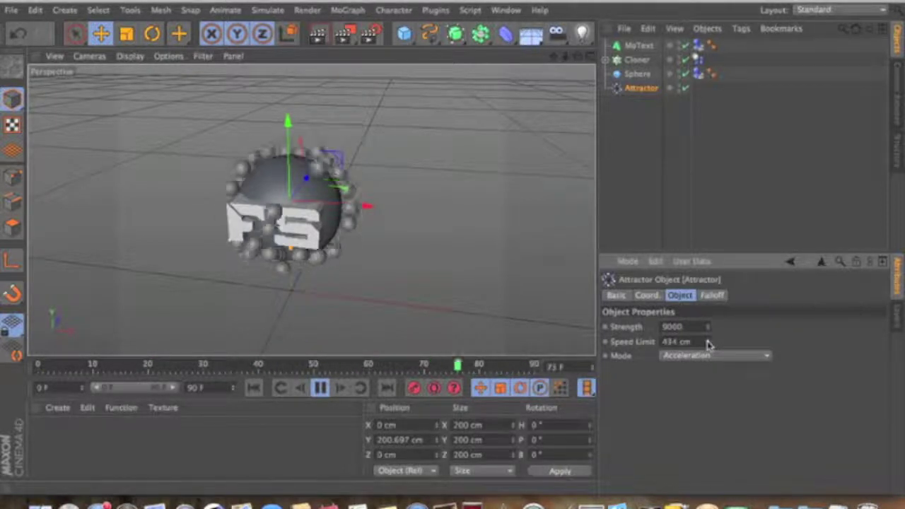
left_click_drag(694, 343, 491, 337)
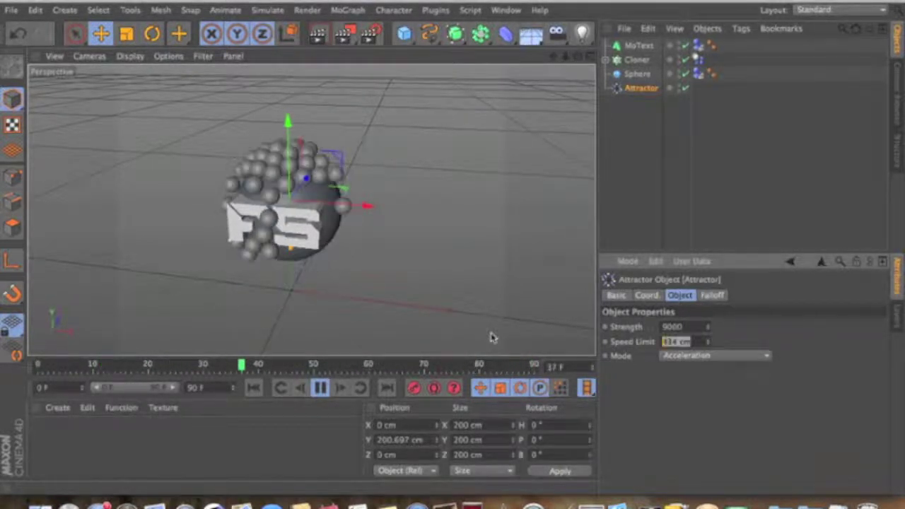
type("200000")
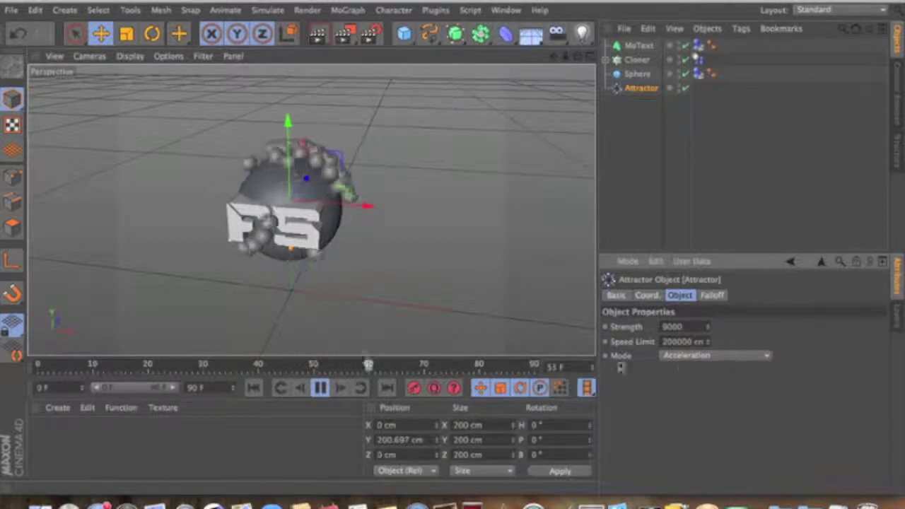
Stop the playback and set the render output size to 1280 x 720 pixels.
left_click(373, 33)
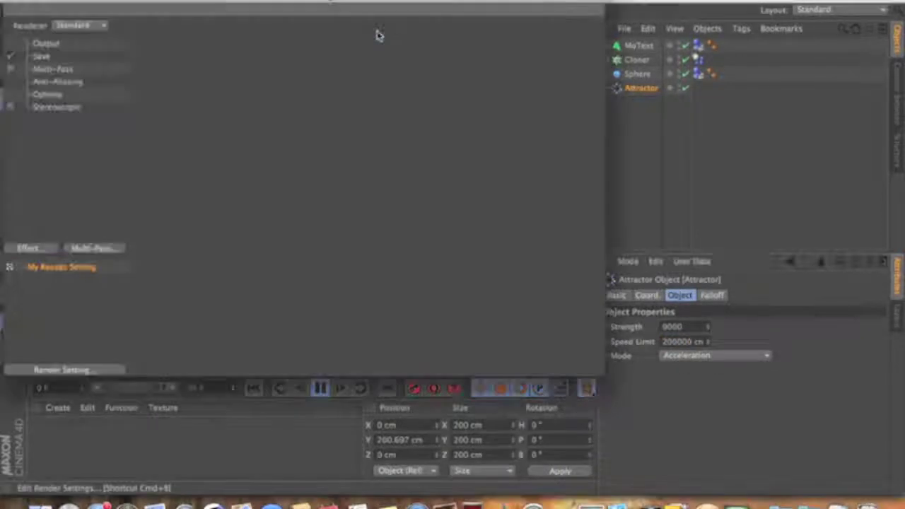
left_click(44, 43)
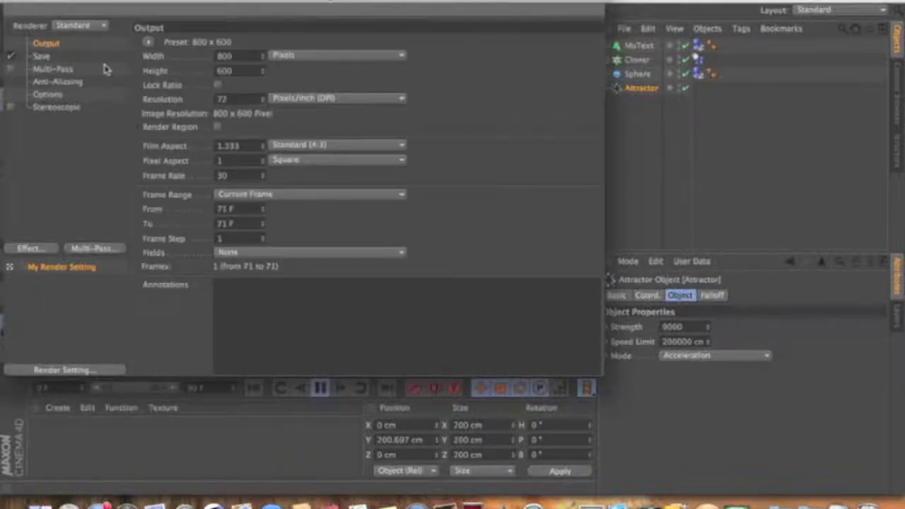
left_click(320, 388)
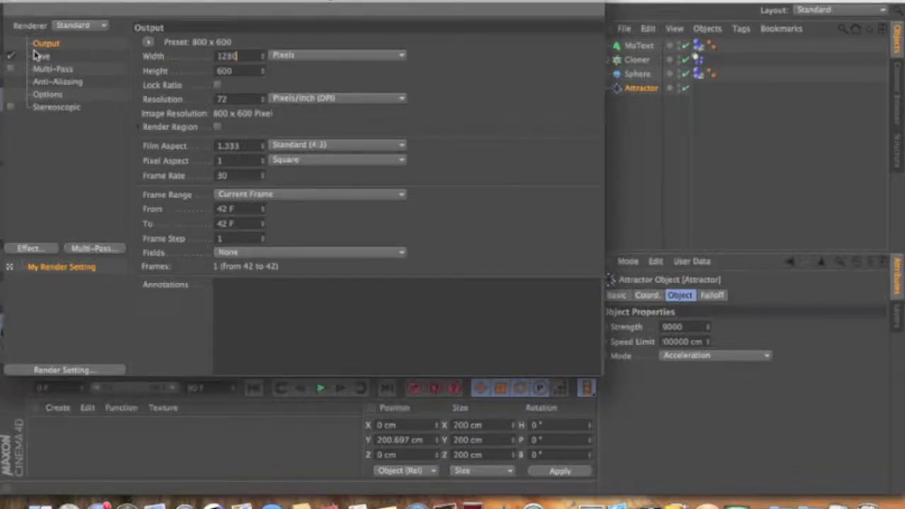
key("Tab")
left_click(227, 70)
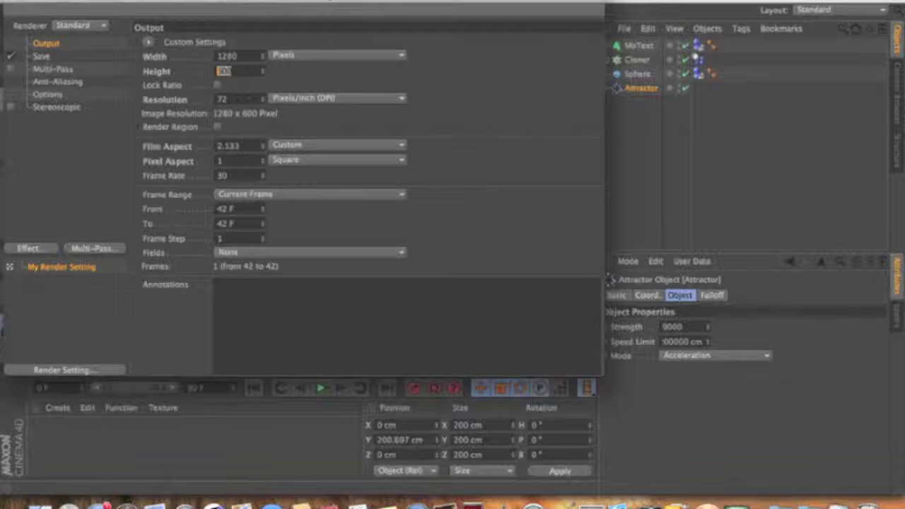
key("BackSpace")
type("720")
key("Return")
left_click(401, 198)
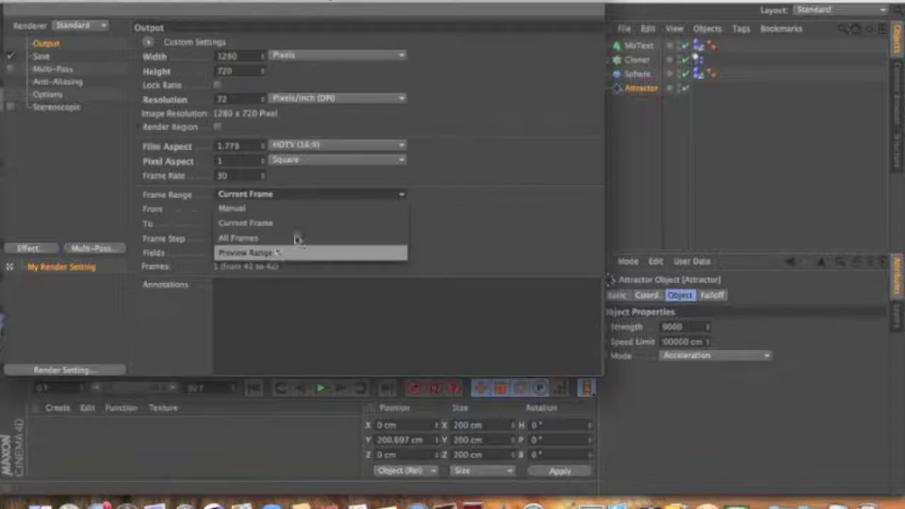
left_click(516, 220)
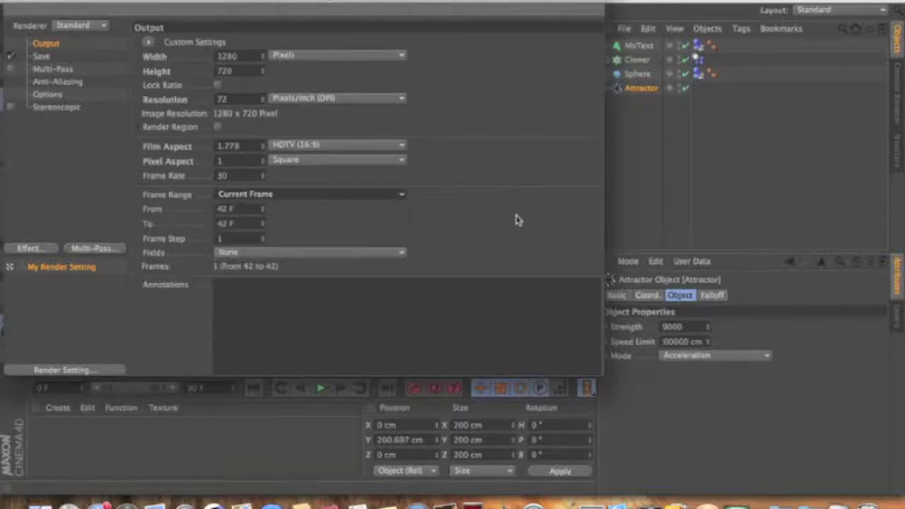
left_click(41, 56)
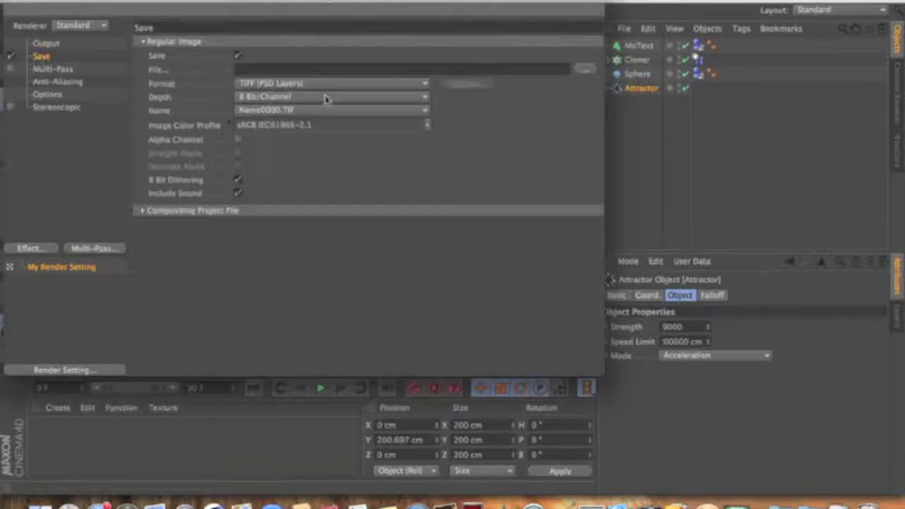
left_click(426, 84)
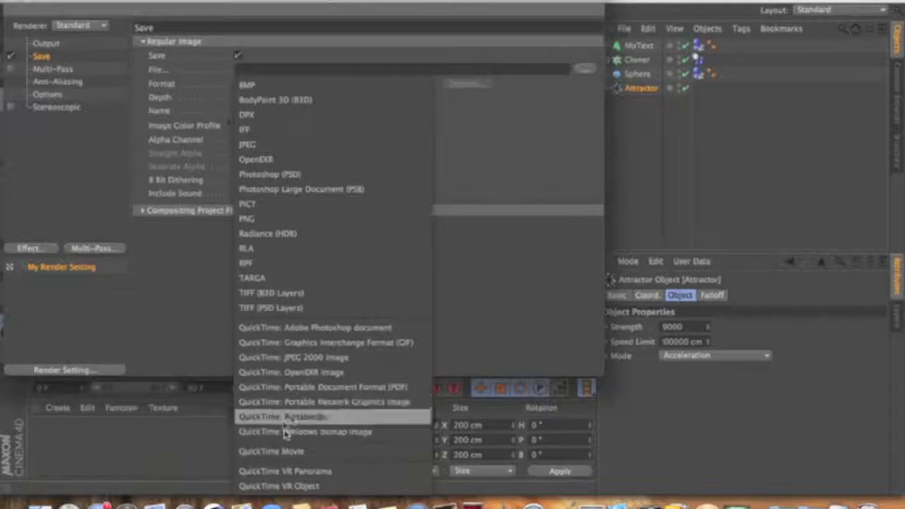
left_click(238, 58)
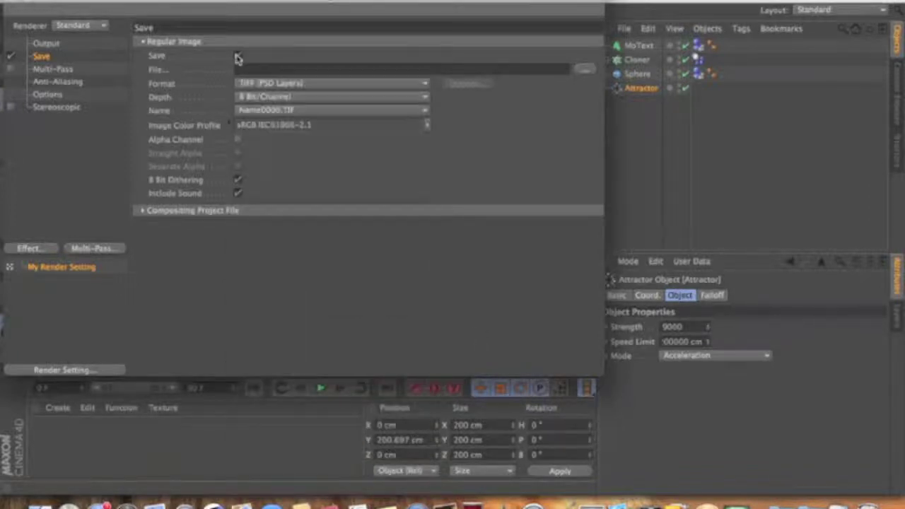
left_click(53, 69)
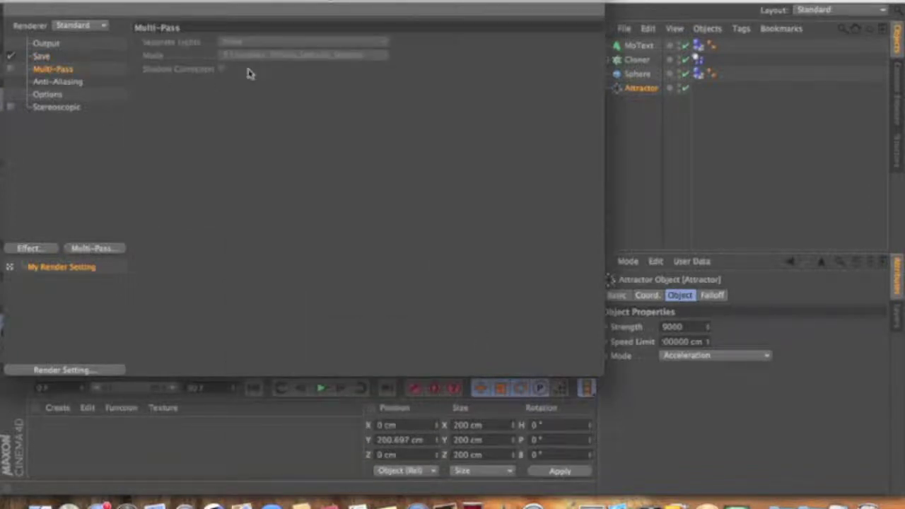
left_click(56, 95)
Set the render anti-aliasing to Best with a maximum level of 8x8.
left_click(57, 83)
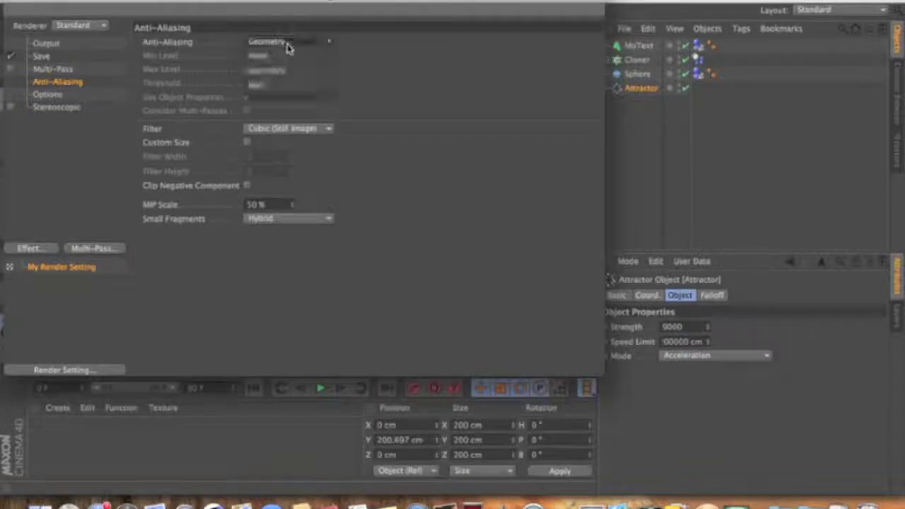
left_click(288, 43)
left_click(270, 85)
left_click(270, 70)
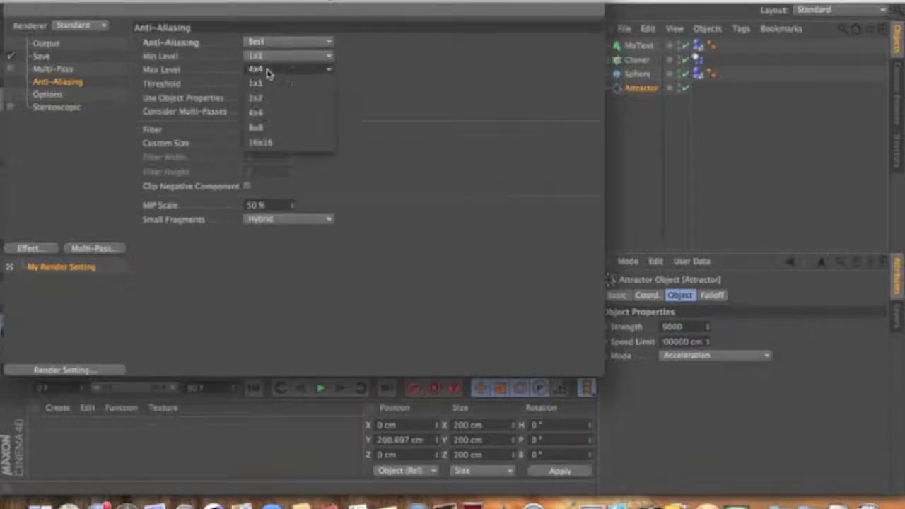
left_click(290, 129)
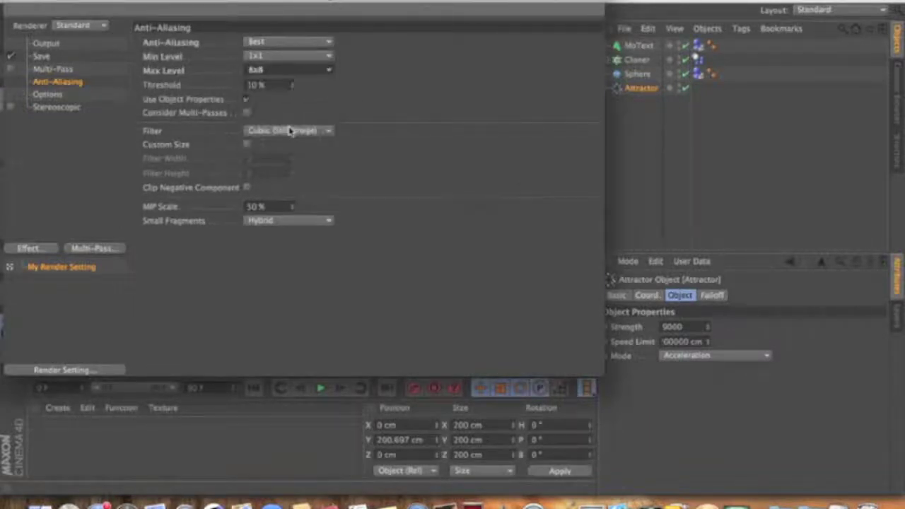
Add the Ambient Occlusion and Global Illumination effects to the render settings.
left_click(55, 95)
left_click(60, 110)
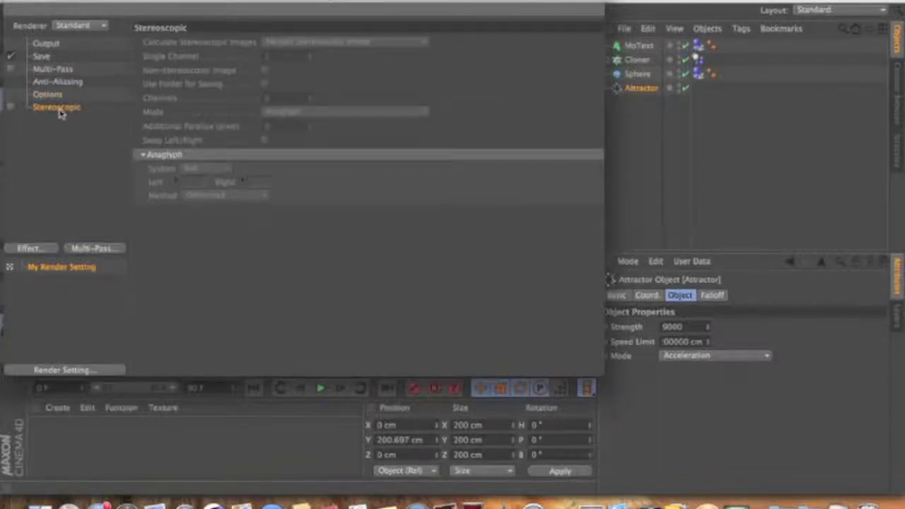
left_click(30, 248)
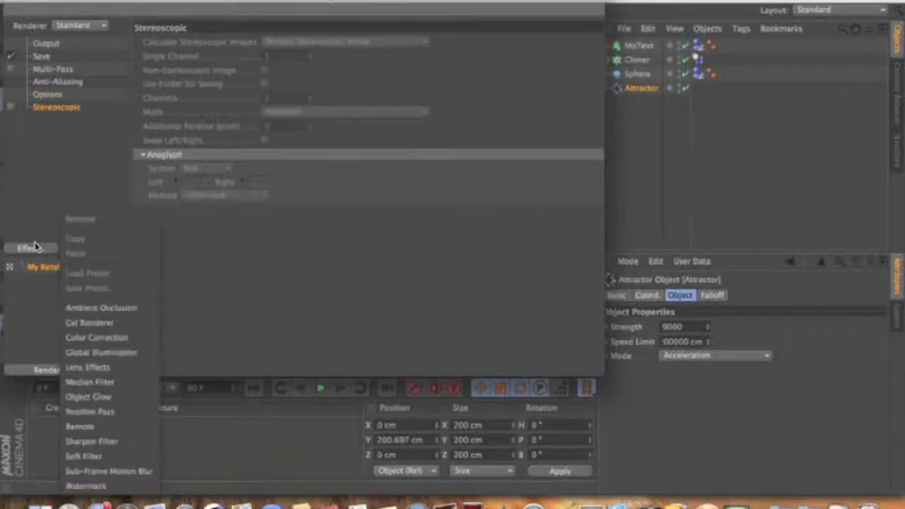
left_click(108, 313)
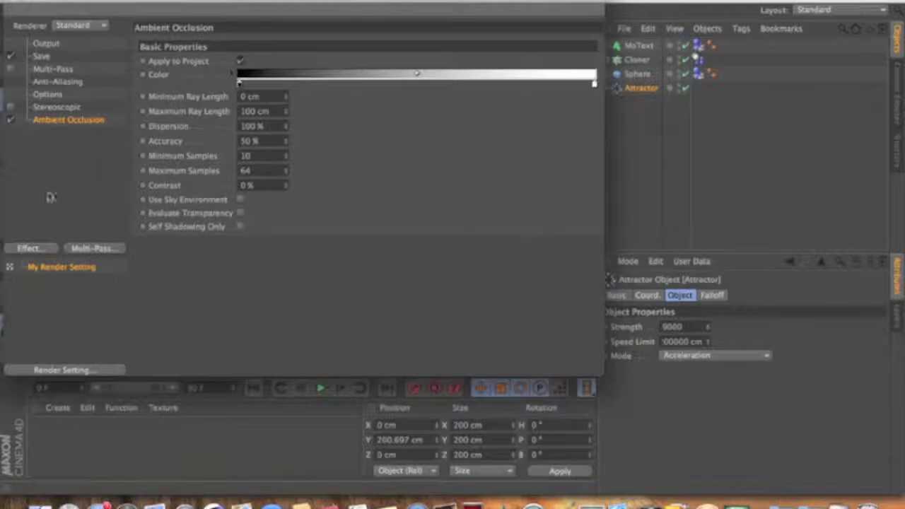
left_click(33, 249)
left_click(105, 350)
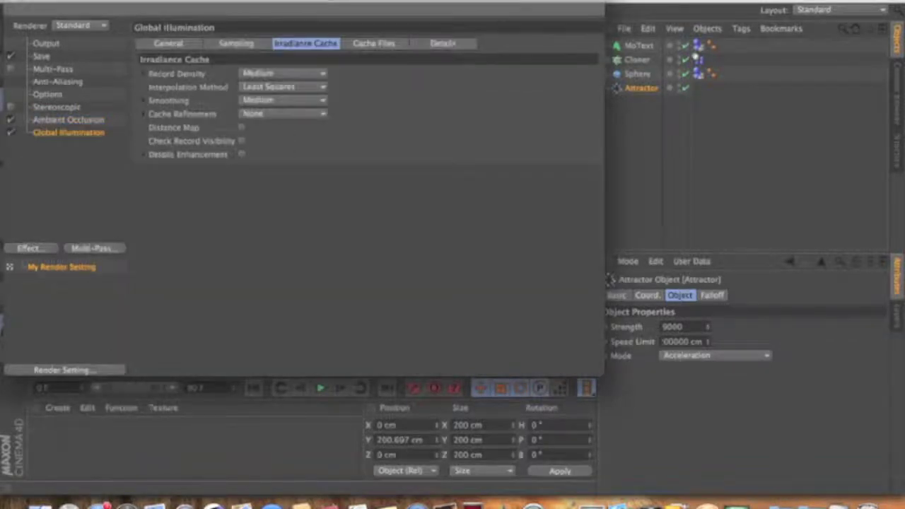
Set the Global Illumination irradiance cache record density to Low.
left_click(272, 74)
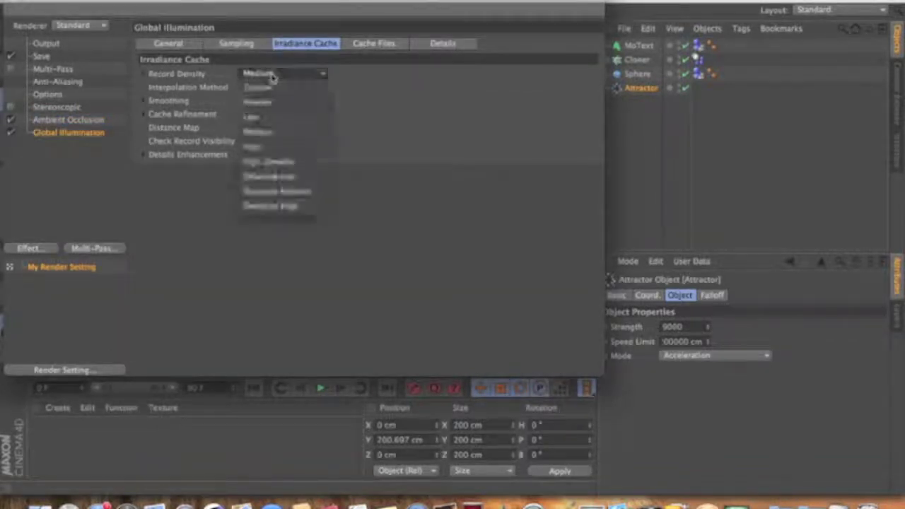
left_click(265, 117)
left_click(250, 45)
left_click(296, 45)
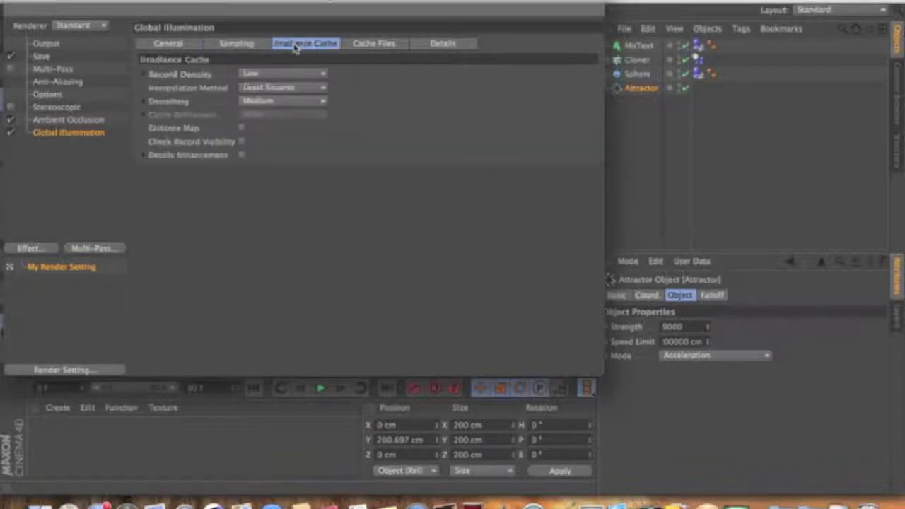
Set the Global Illumination mode to IR + QMC (Still Image).
left_click(242, 45)
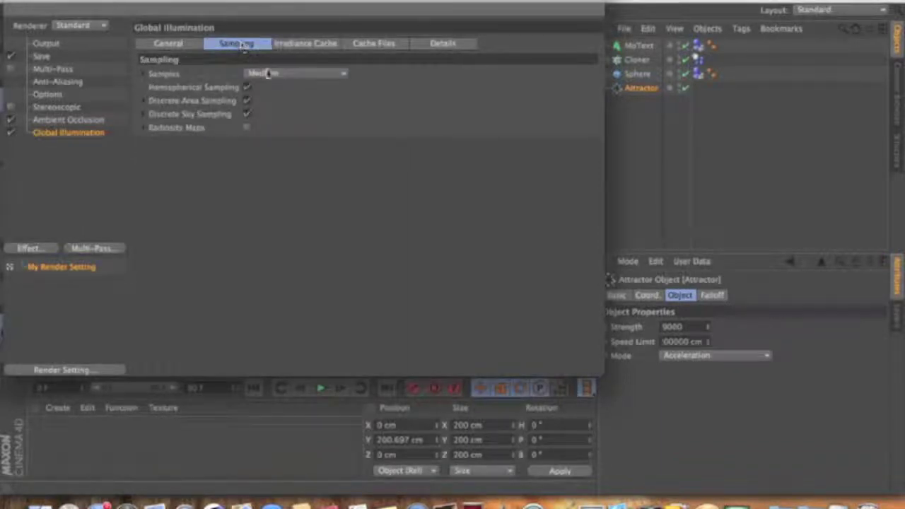
left_click(174, 45)
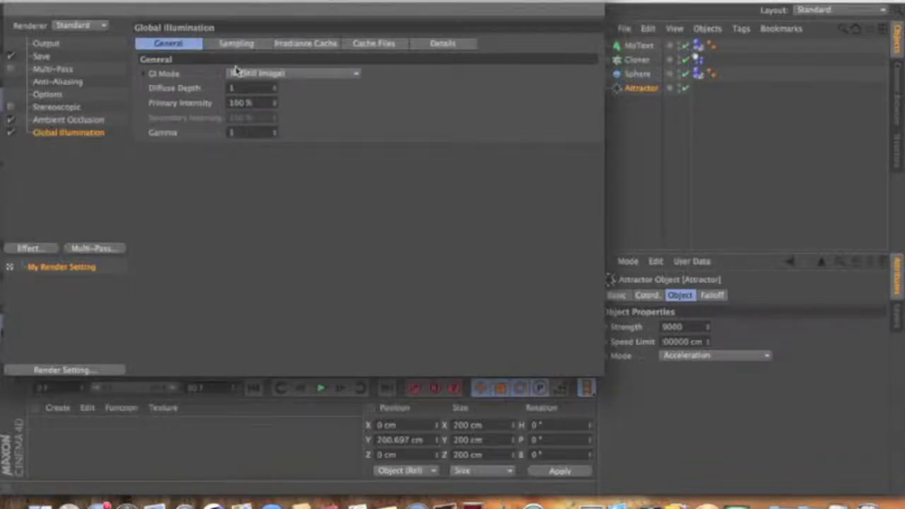
left_click(238, 73)
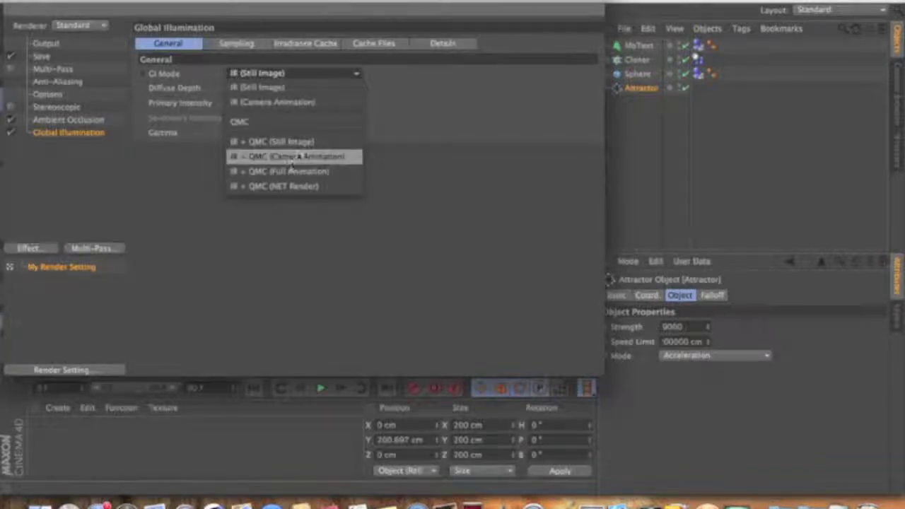
left_click(304, 142)
Set the Global Illumination samples to Low and close the render settings.
left_click(239, 44)
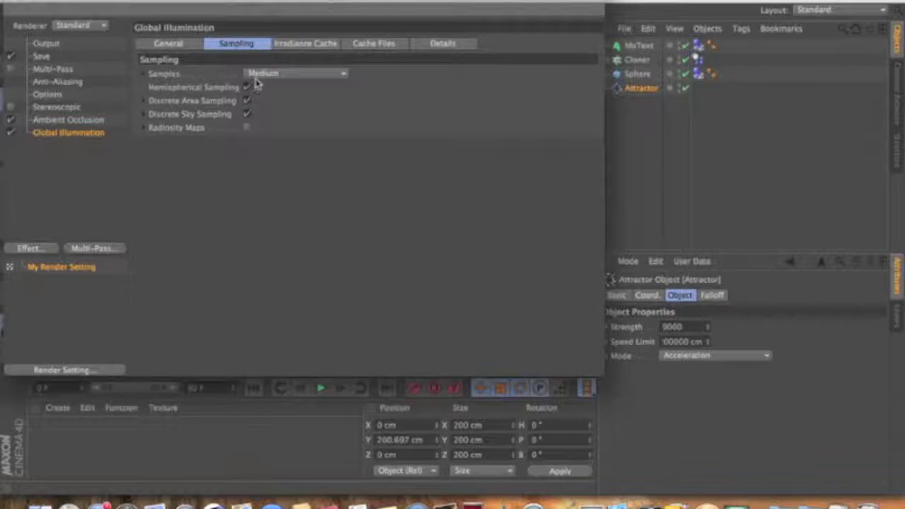
left_click(256, 75)
left_click(266, 117)
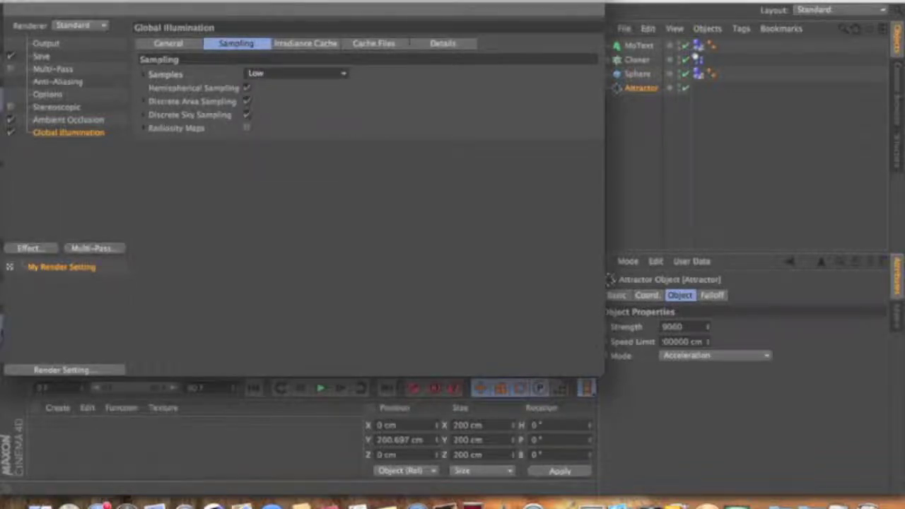
left_click(16, 6)
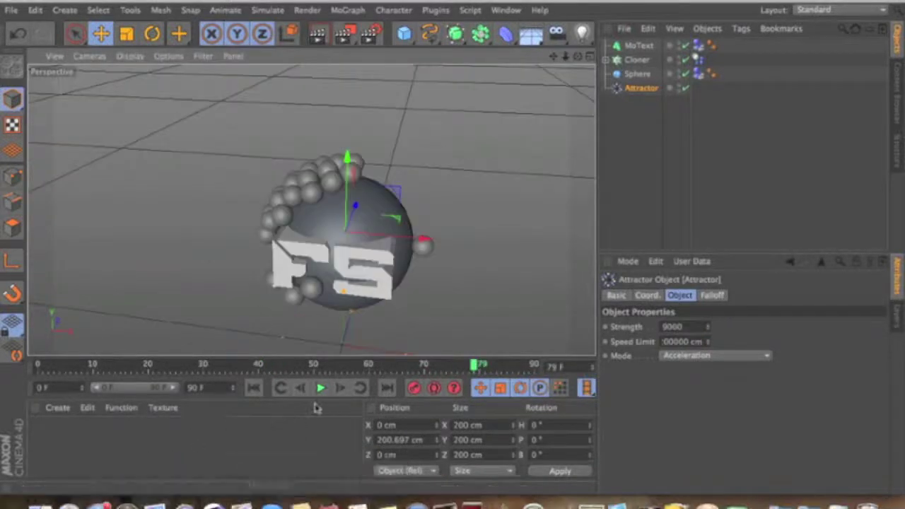
Create three new materials for the scene.
double_click(287, 438)
double_click(287, 438)
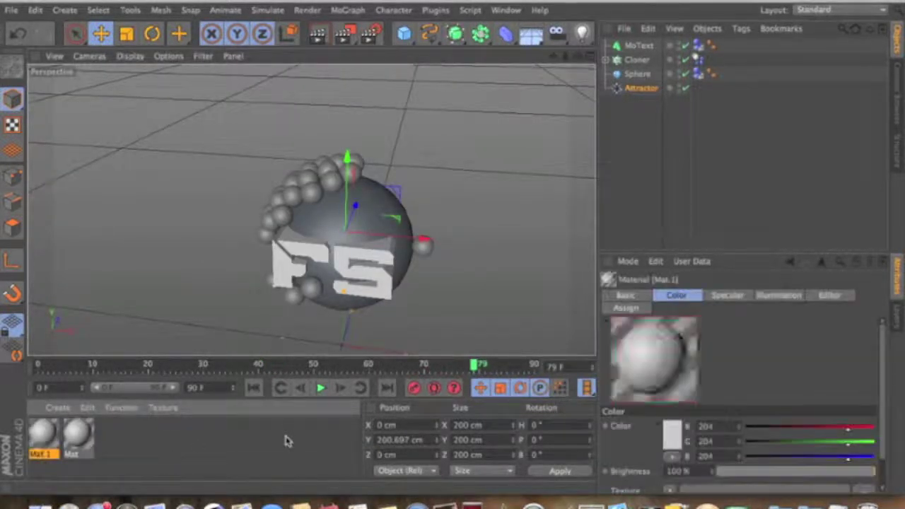
double_click(287, 441)
Set the color of the material Mat to a bright pink of RGB 255, 0, 179.
double_click(114, 432)
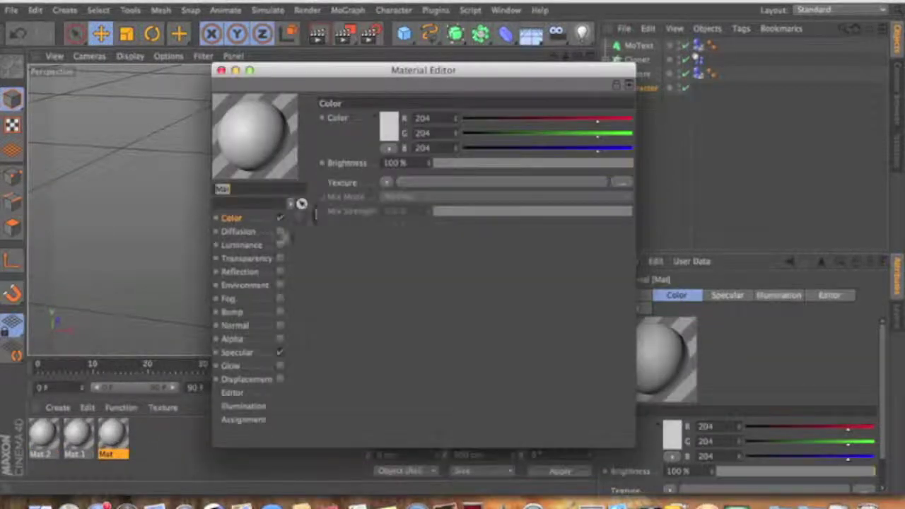
left_click(396, 126)
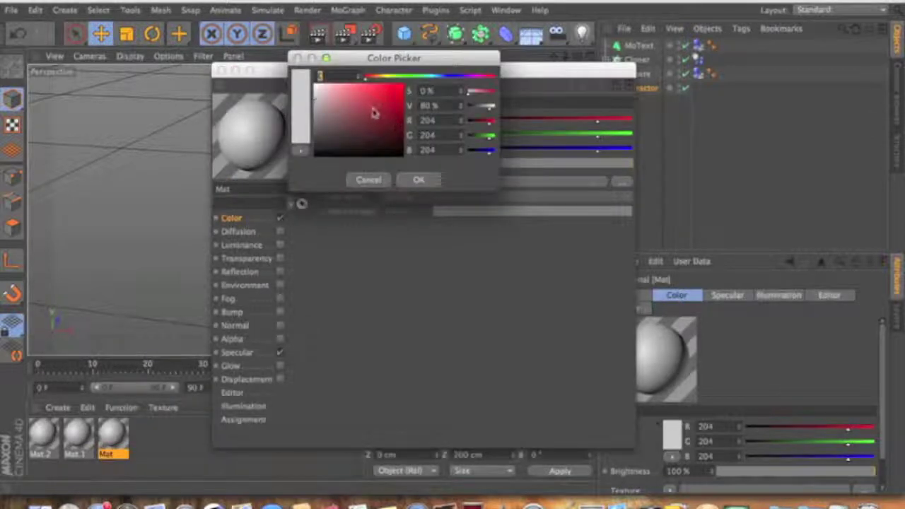
left_click_drag(468, 73, 483, 75)
left_click_drag(396, 99, 403, 86)
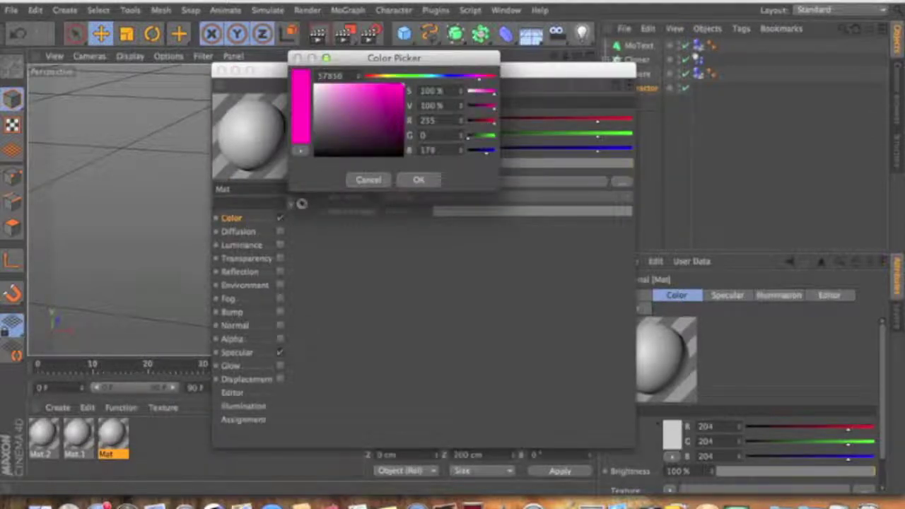
left_click(419, 180)
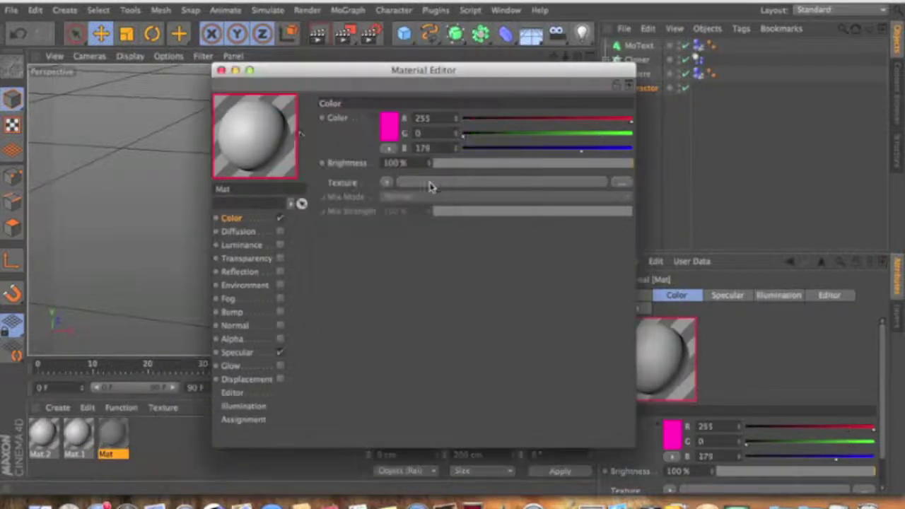
left_click(222, 71)
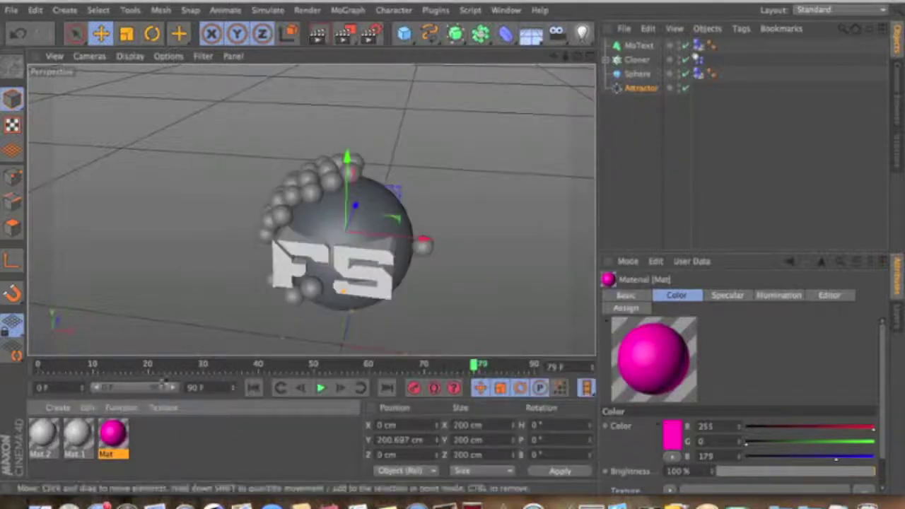
Enable reflection on the pink material and set its reflection color to magenta, RGB 253, 0, 255.
double_click(117, 437)
left_click(281, 275)
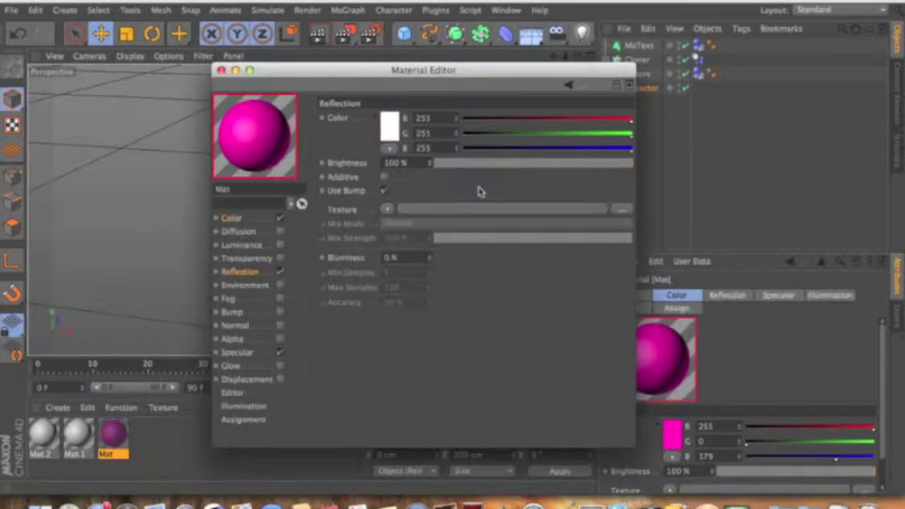
left_click(395, 138)
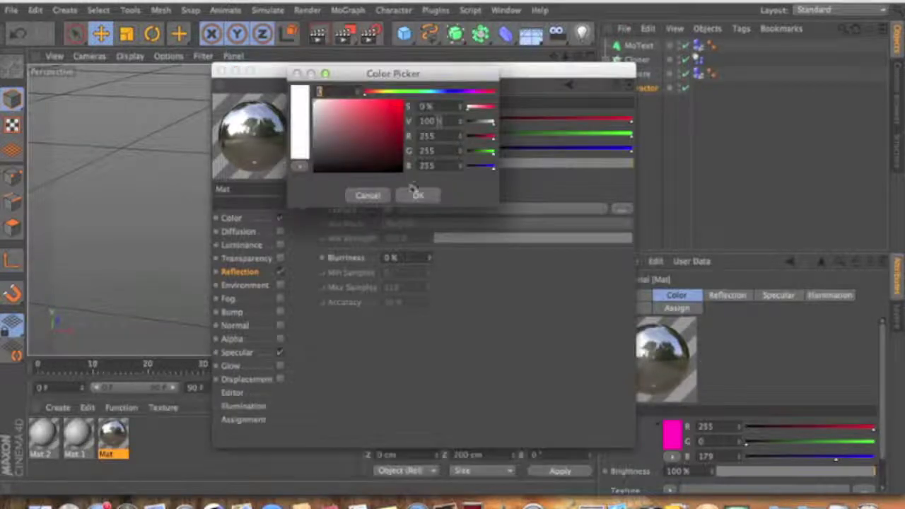
left_click(485, 92)
left_click(493, 106)
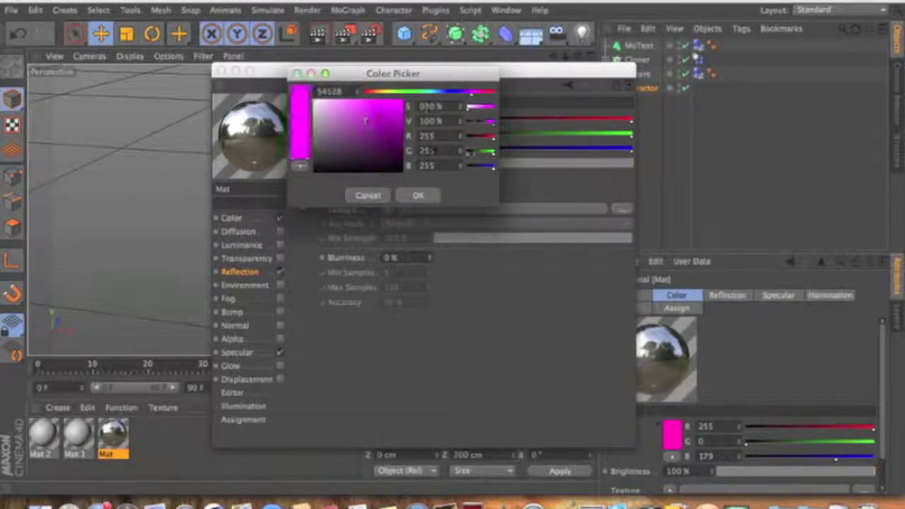
left_click(416, 196)
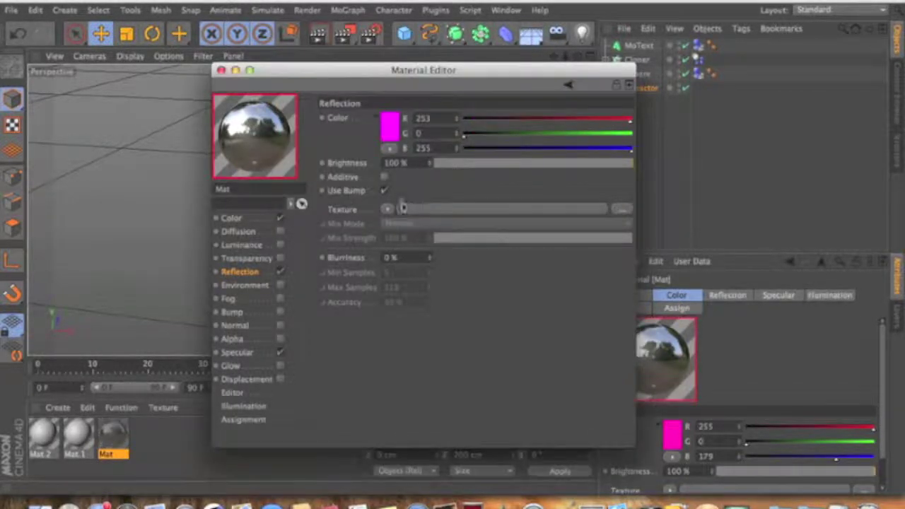
Close the material's settings and apply the pink material to the large sphere.
left_click(234, 219)
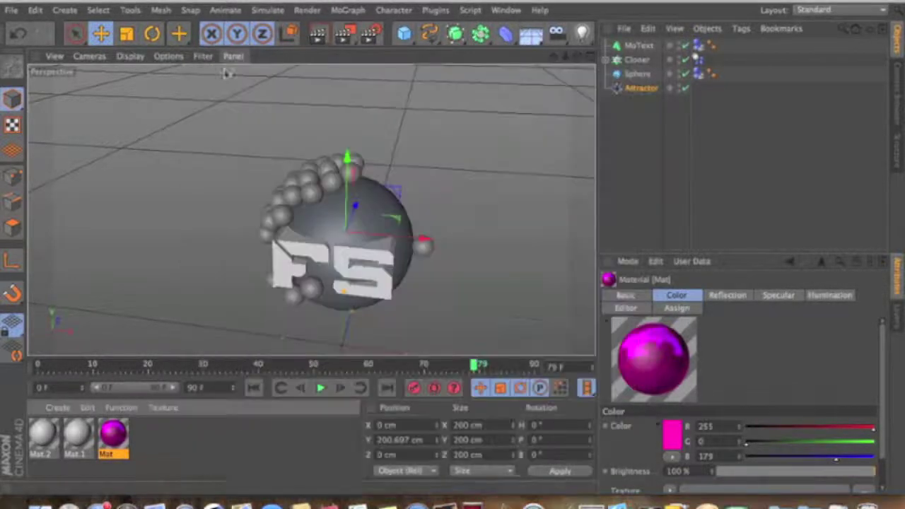
left_click(221, 70)
left_click_drag(277, 253, 340, 211)
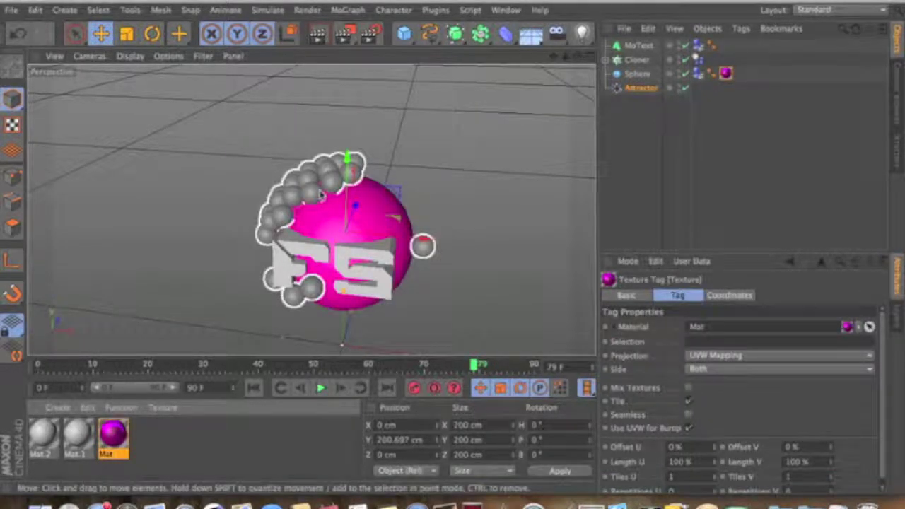
Give the material Mat.1 a cyan color and an enabled cyan reflection, both RGB 0, 255, 255.
double_click(78, 433)
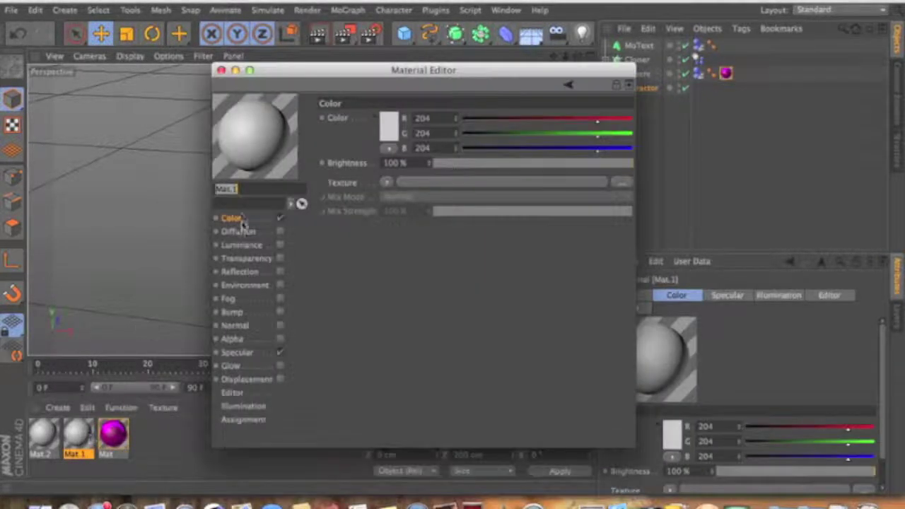
left_click(390, 133)
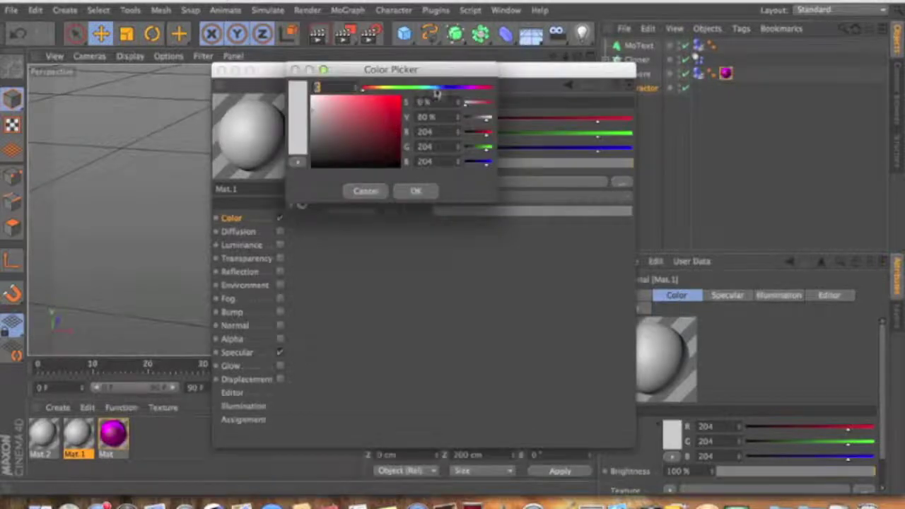
left_click(427, 88)
left_click(389, 117)
left_click(415, 191)
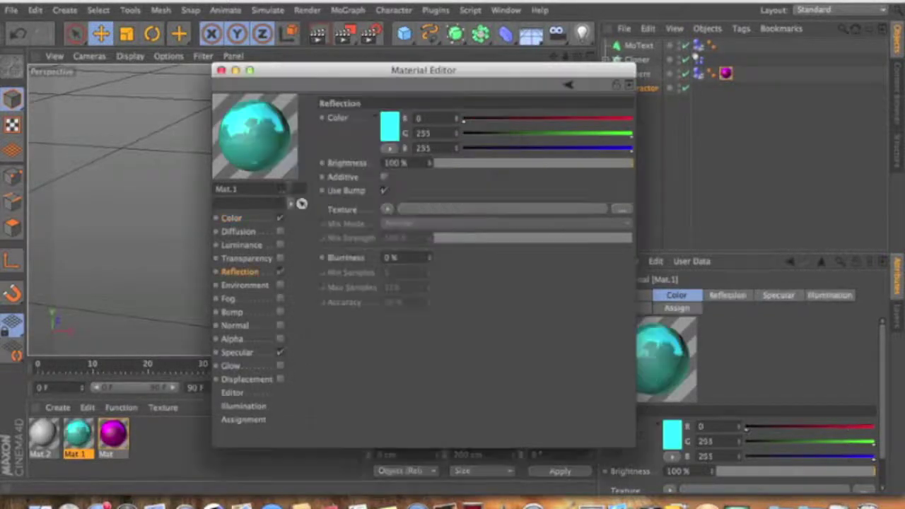
left_click(221, 71)
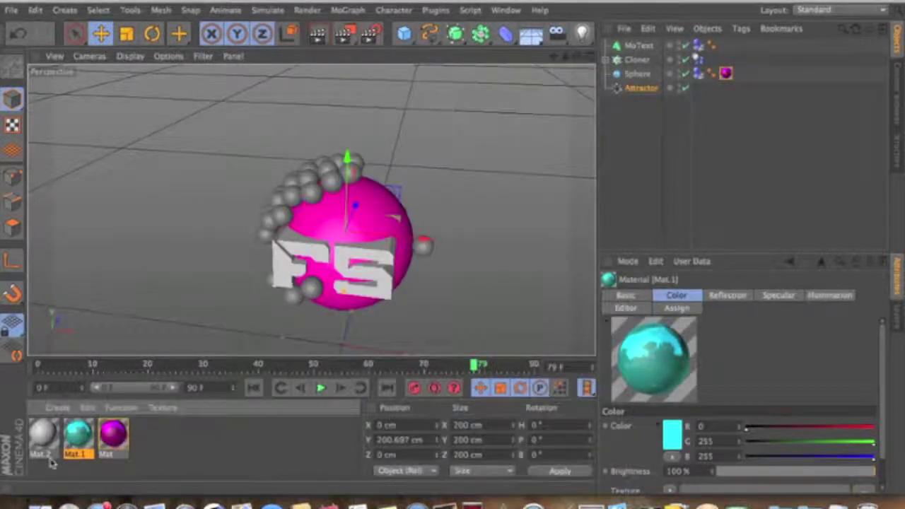
Apply the cyan material to the small cloned spheres.
left_click_drag(80, 437, 311, 171)
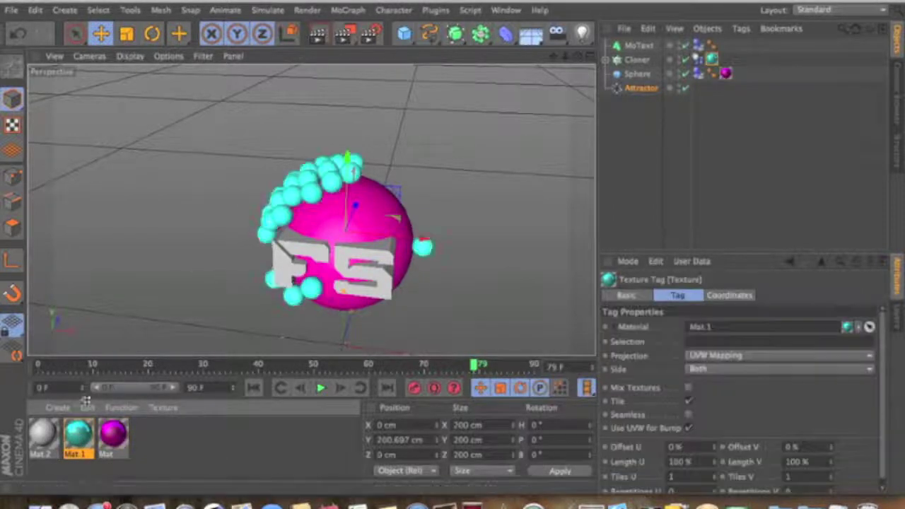
Set the color of material Mat.2 to bright green, RGB 67, 255, 0, and apply it to the FS text.
double_click(42, 432)
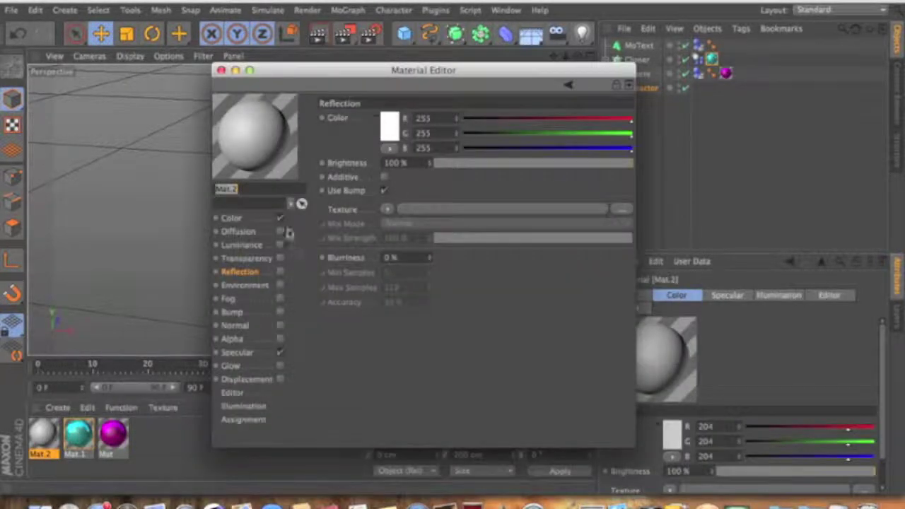
left_click(233, 218)
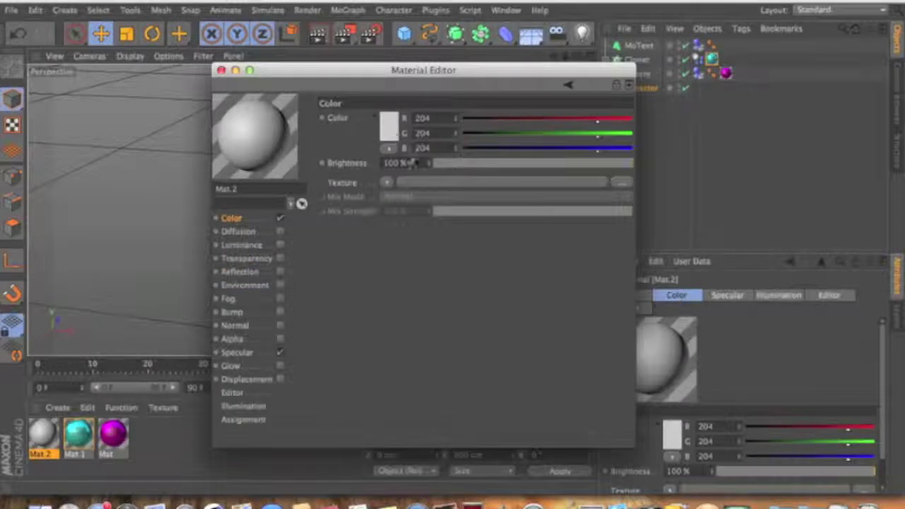
left_click(393, 133)
left_click(401, 84)
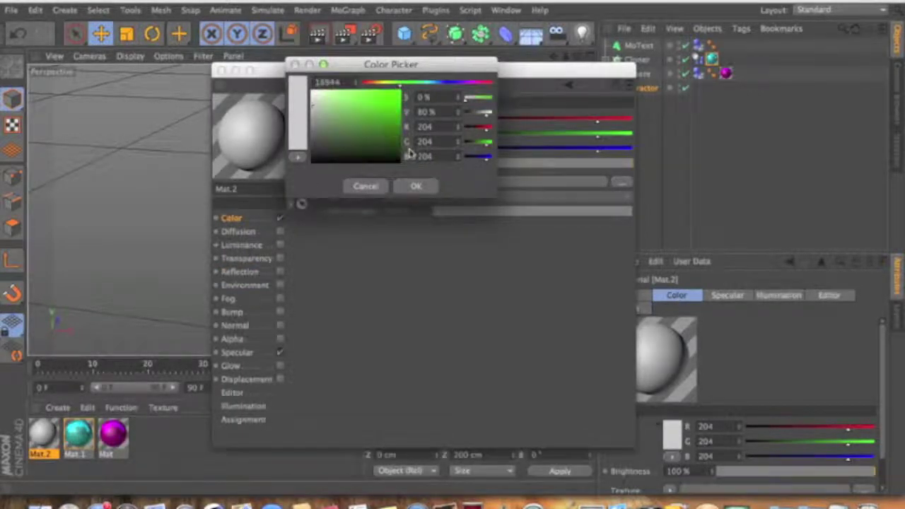
left_click(399, 91)
left_click(419, 191)
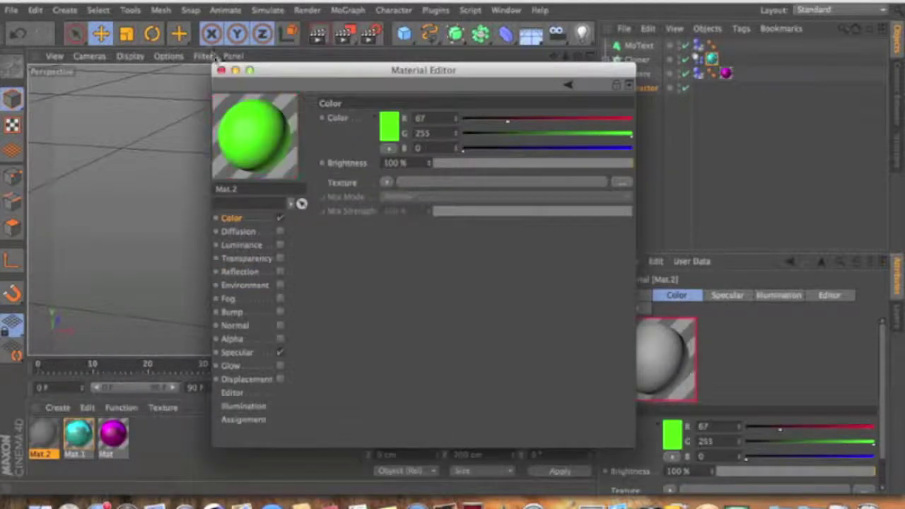
left_click(221, 70)
left_click_drag(181, 376, 332, 272)
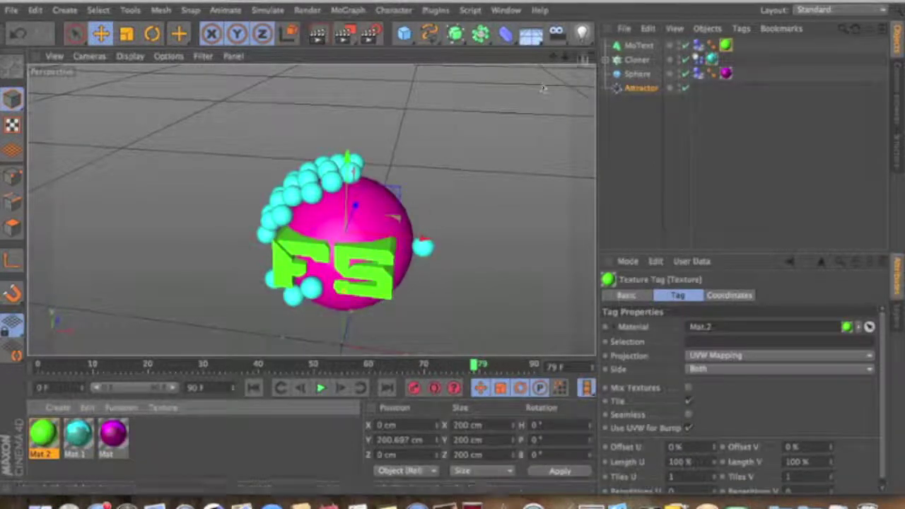
Face the FS text straight on and add a camera from that view.
left_click_drag(578, 56, 578, 56)
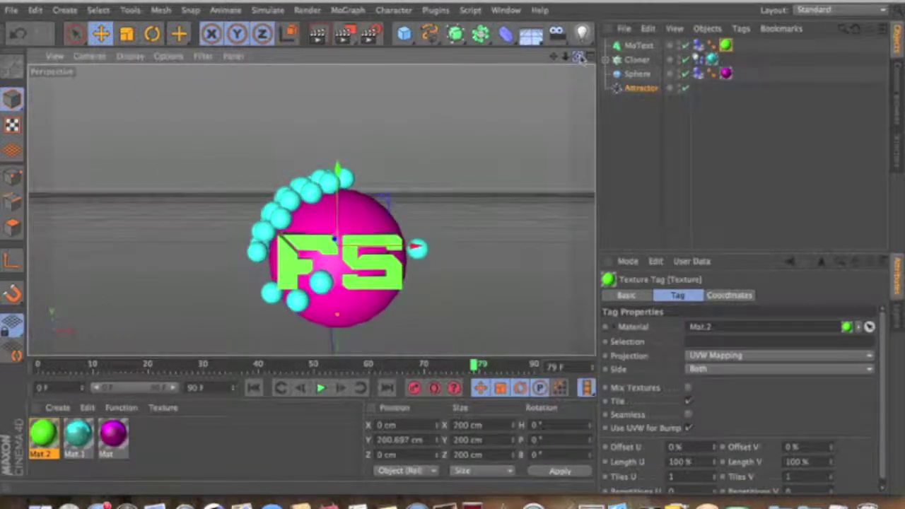
left_click(550, 35)
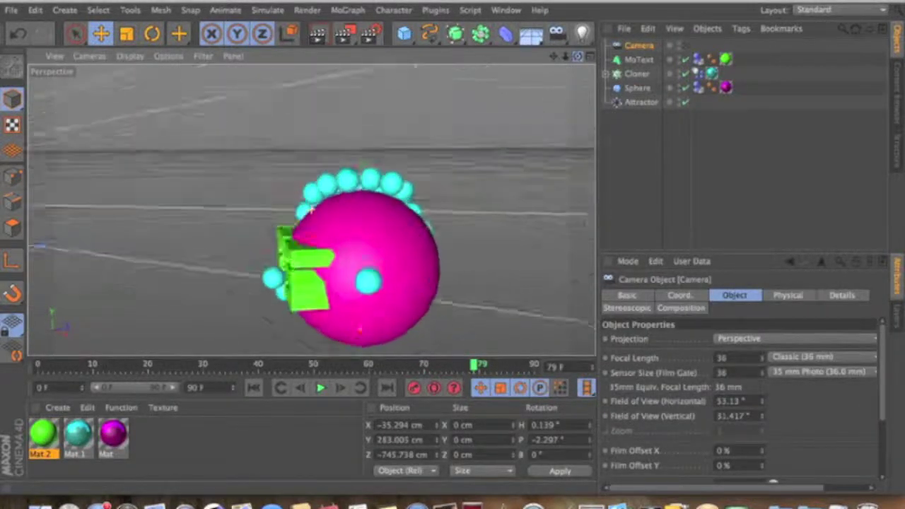
Play the animation briefly and render a preview of the scene in the viewport.
left_click(319, 388)
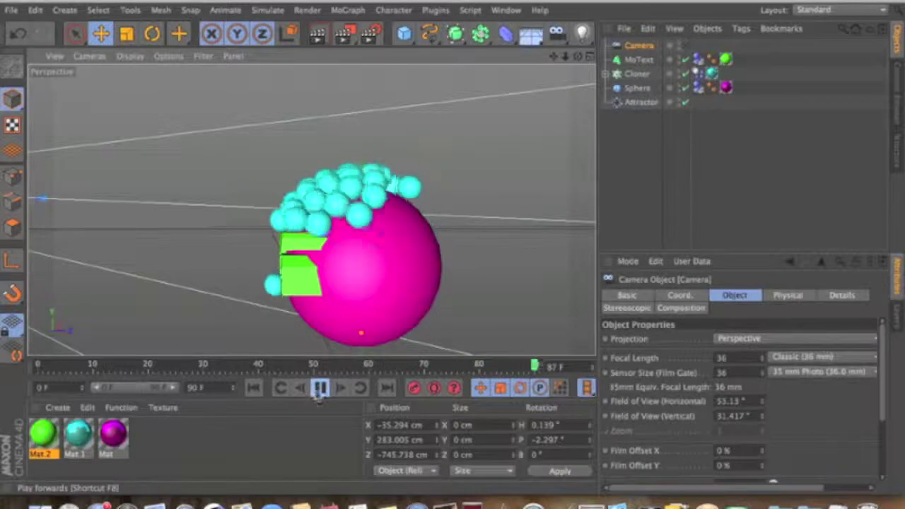
left_click(320, 388)
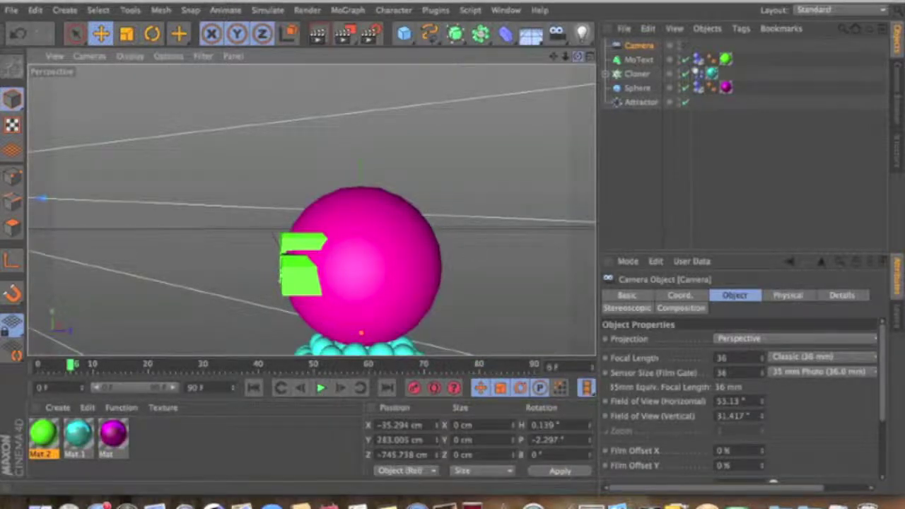
left_click_drag(577, 56, 622, 67)
left_click(319, 35)
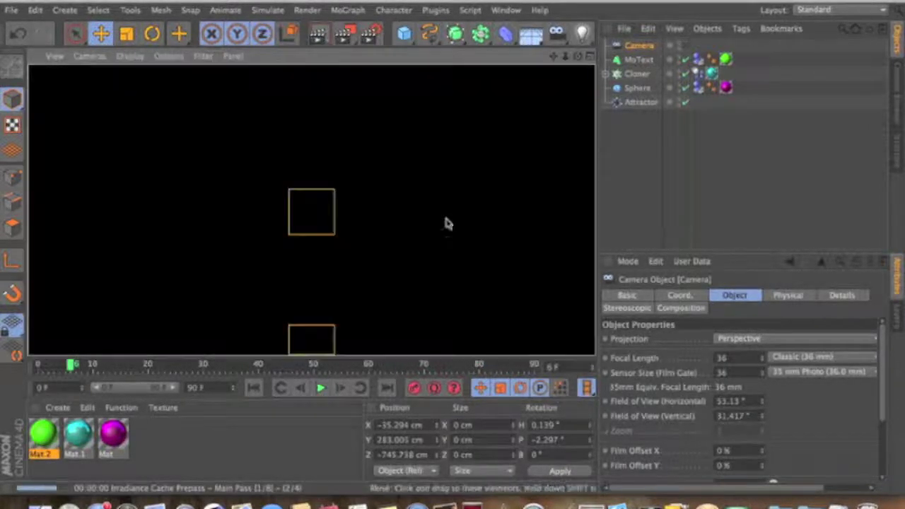
left_click(509, 179)
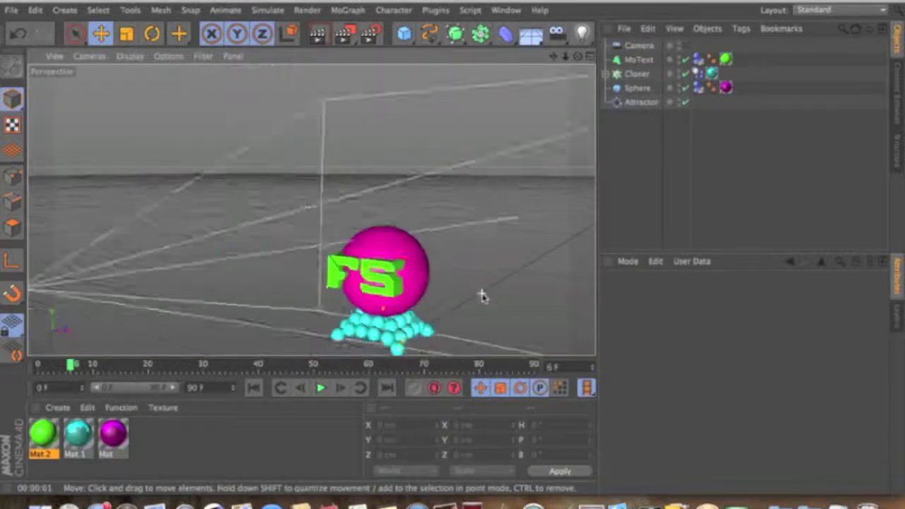
Add a plane to the scene and nest it under a new MoGraph Cloner.
scroll(482, 296, "down", 3)
left_click(531, 33)
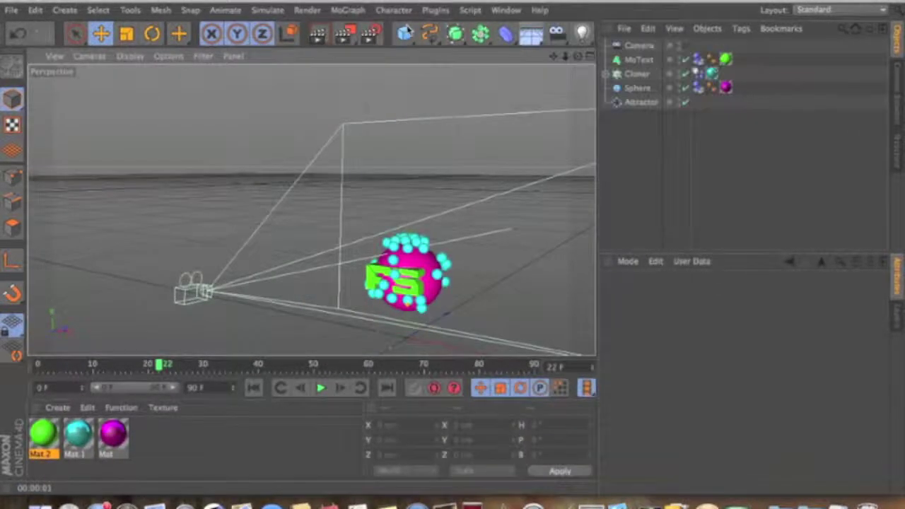
left_click_drag(406, 32, 531, 79)
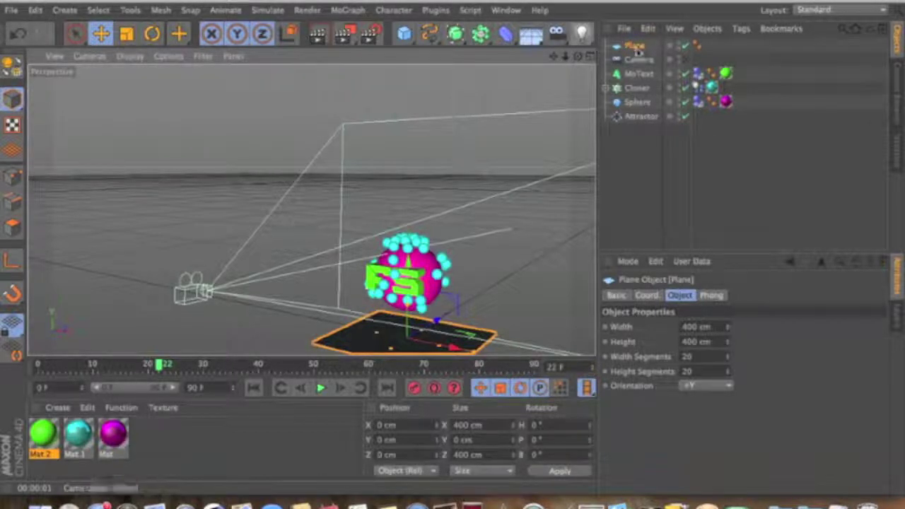
left_click(352, 11)
left_click(356, 131)
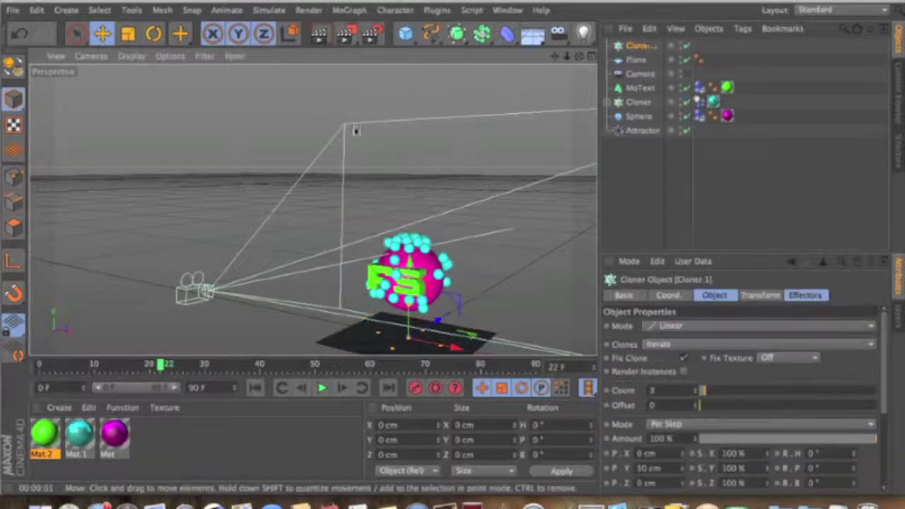
left_click_drag(639, 59, 637, 46)
Set the plane's cloner to Grid Array mode with a count of 2, 1, 2.
left_click(714, 325)
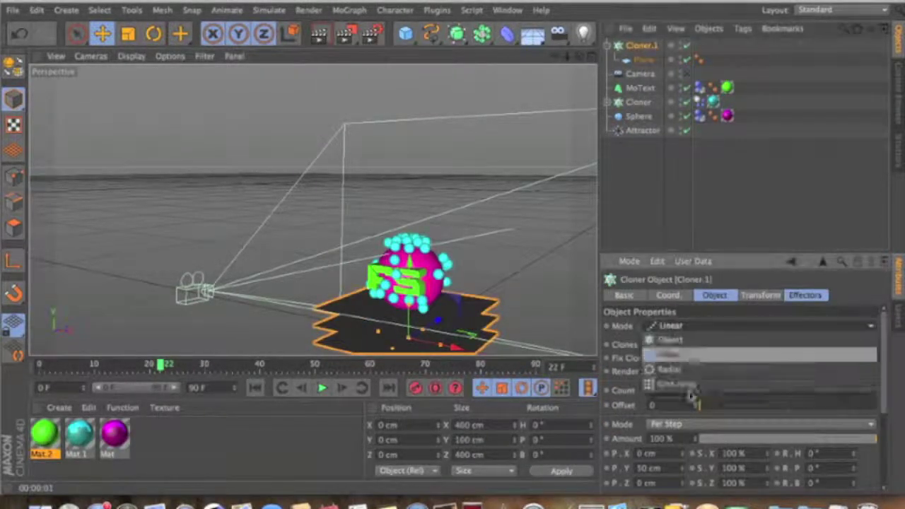
left_click(675, 383)
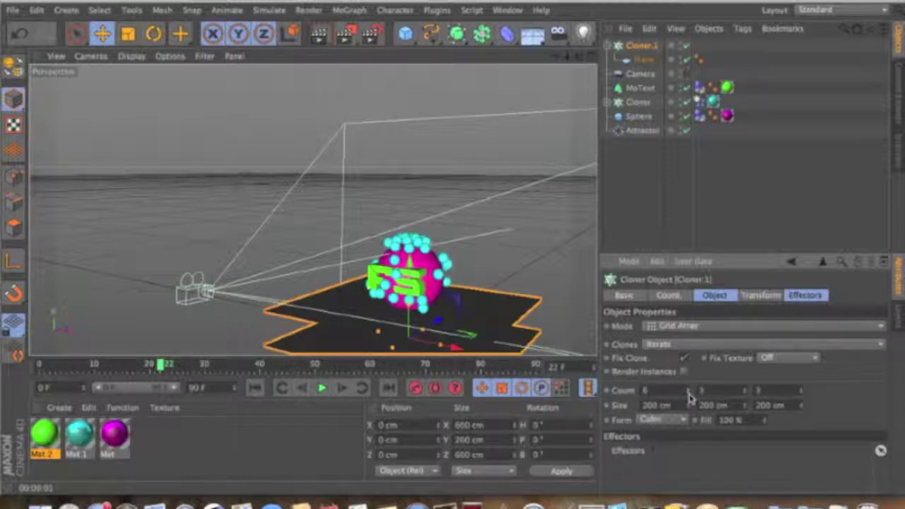
left_click(746, 393)
left_click(745, 393)
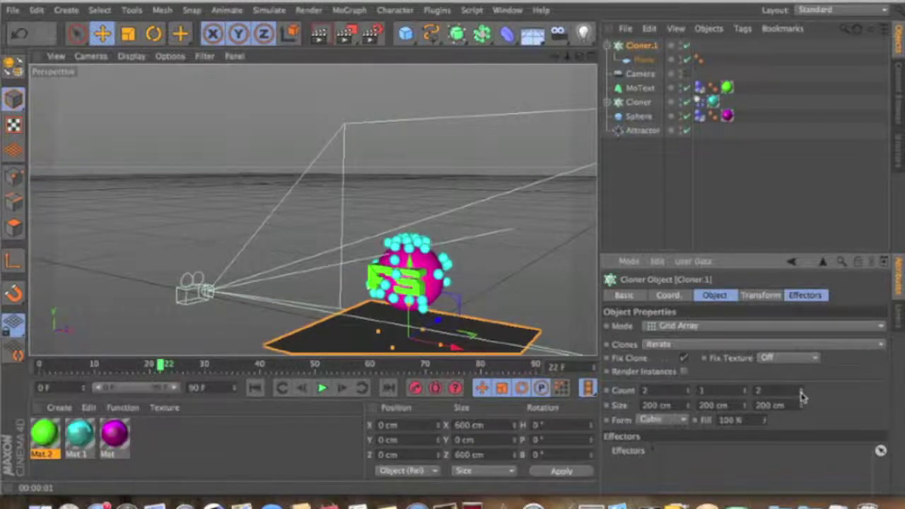
Raise the cloned planes to about 545 cm in Y and tilt them to a pitch of about 42°.
scroll(457, 239, "down", 4)
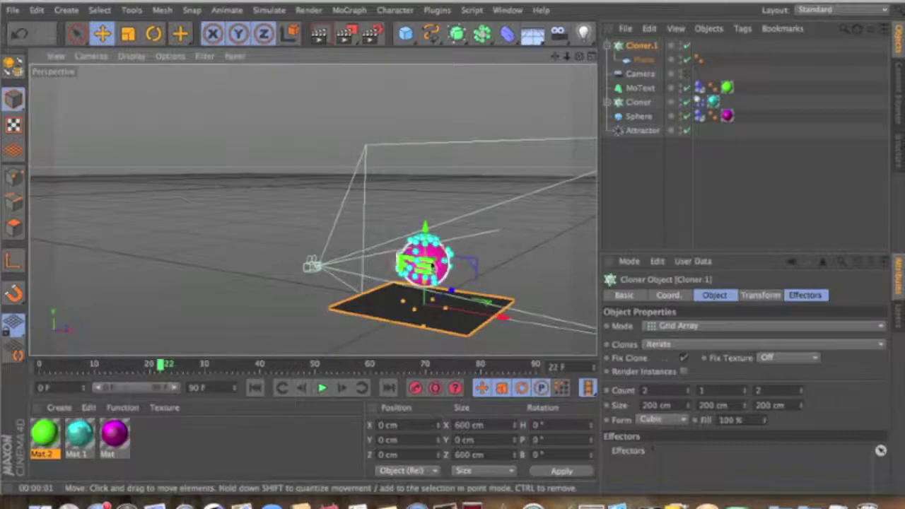
left_click_drag(425, 228, 419, 101)
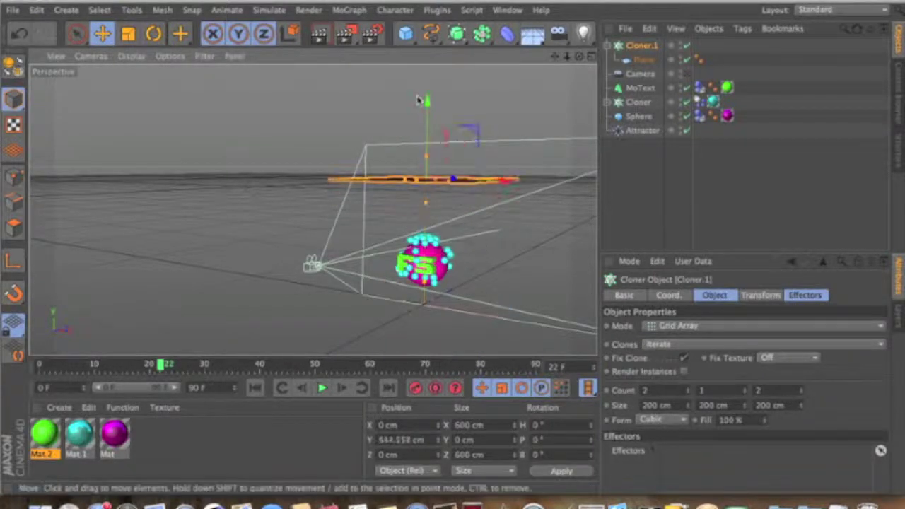
left_click(153, 33)
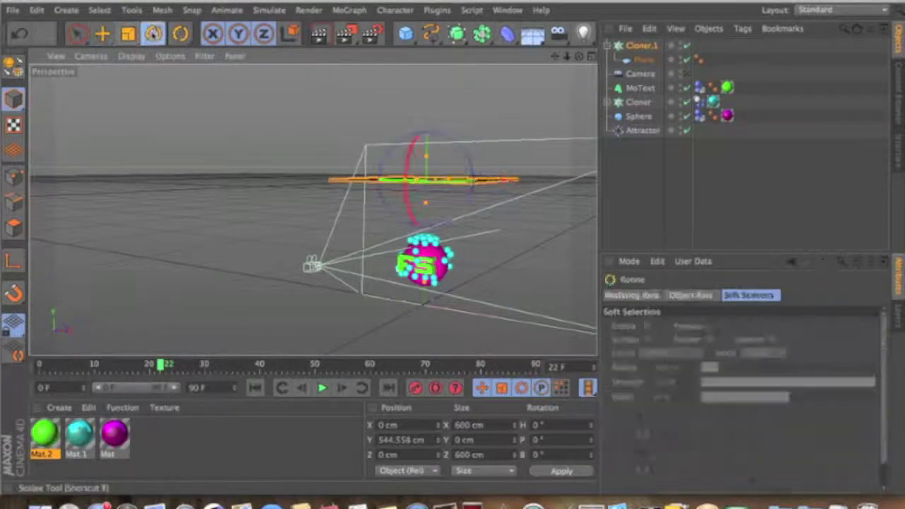
left_click_drag(403, 163, 413, 213)
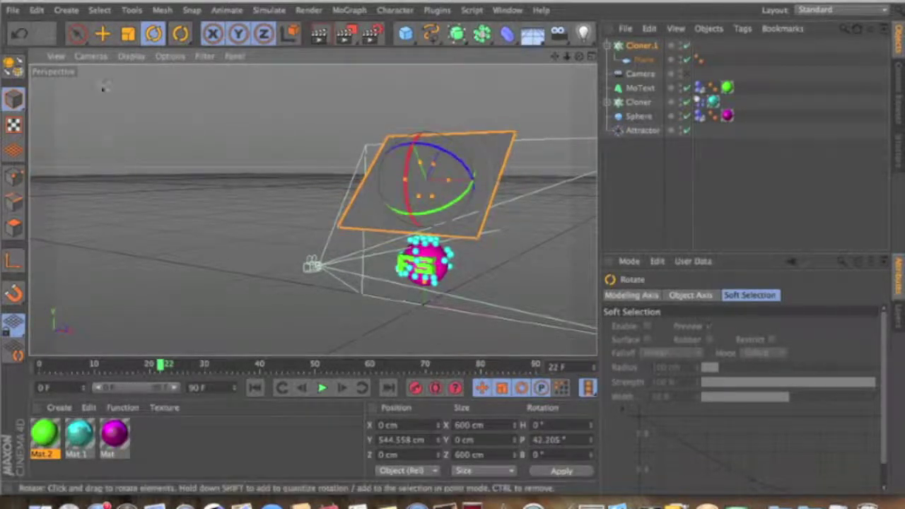
Move the tilted planes toward the camera, to about 656 cm in Y and -541 cm in Z.
left_click(103, 34)
left_click_drag(402, 117, 301, 95)
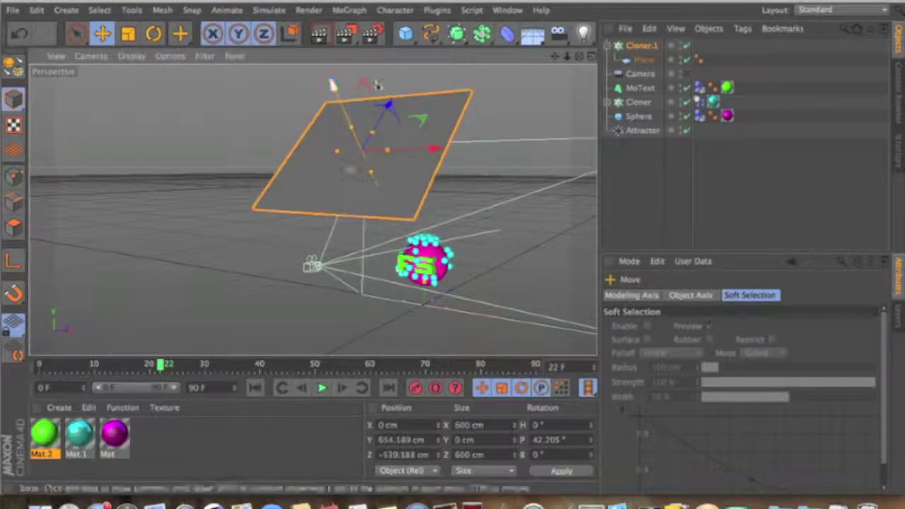
left_click_drag(377, 84, 378, 83)
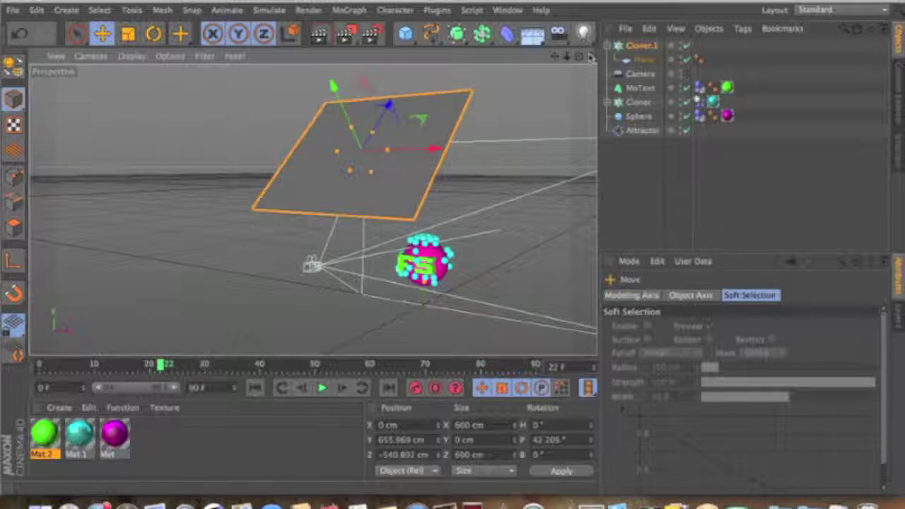
Spread the four cloned planes apart until the grid measures about 849 cm in X and 860 cm in Z.
left_click_drag(313, 210, 396, 240, "alt")
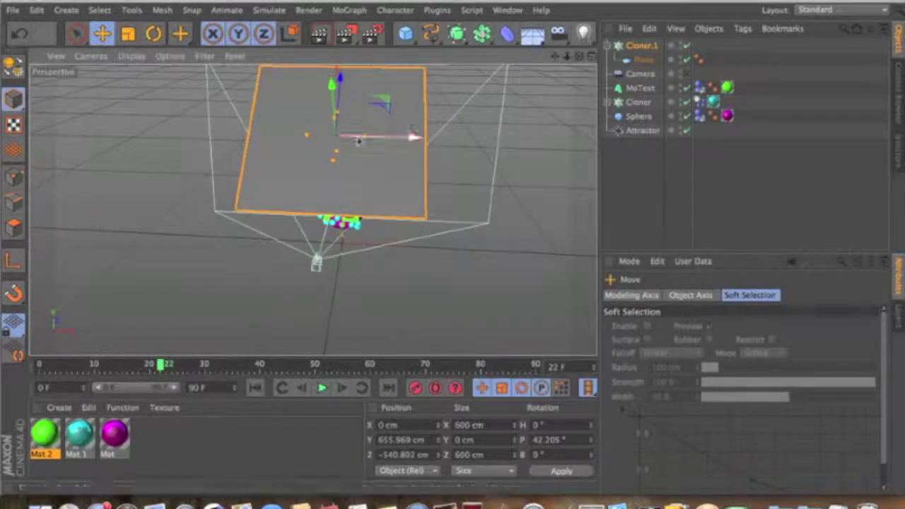
left_click_drag(365, 138, 400, 139)
scroll(359, 241, "down", 3)
left_click_drag(360, 241, 354, 225, "alt")
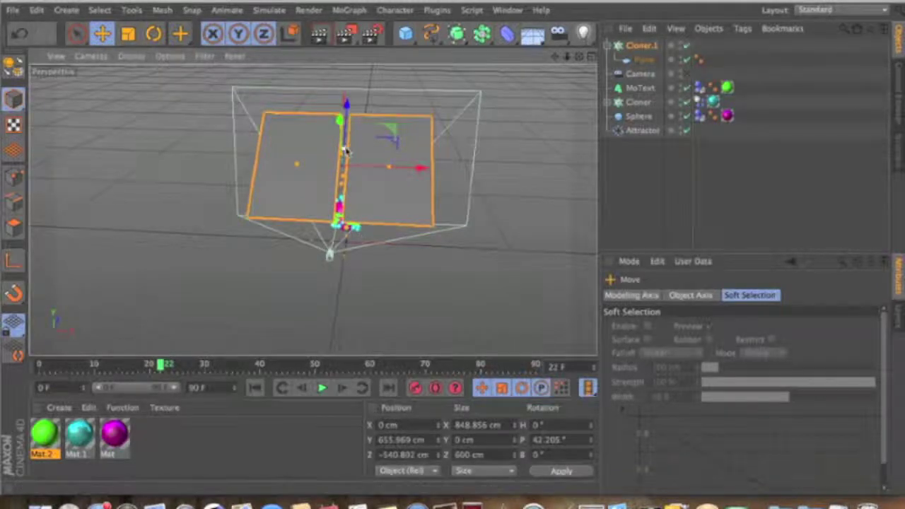
left_click_drag(347, 147, 330, 252)
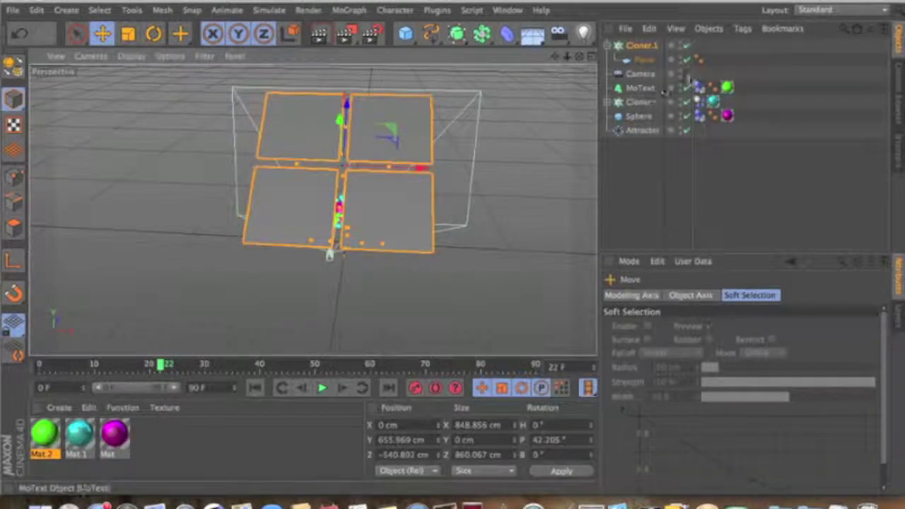
Check the framing through the camera, create a new material and return to the free perspective view.
left_click(686, 74)
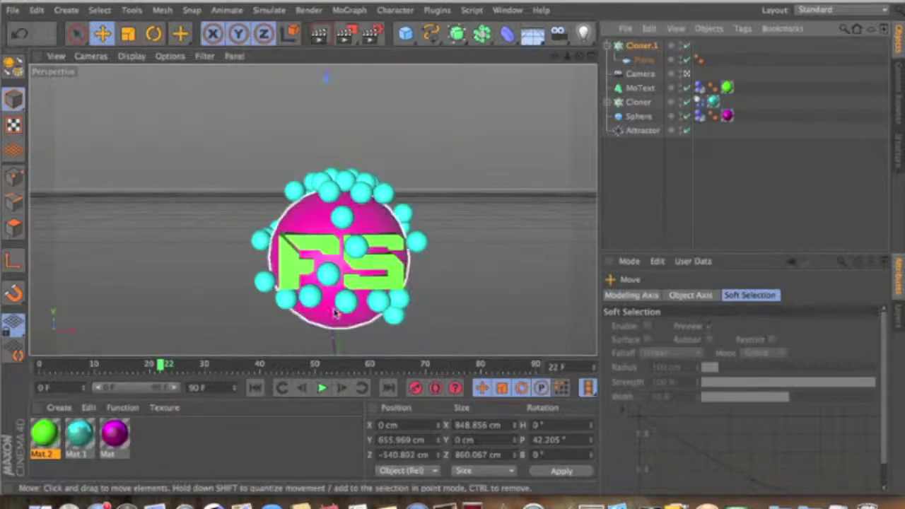
left_click(237, 458)
double_click(237, 458)
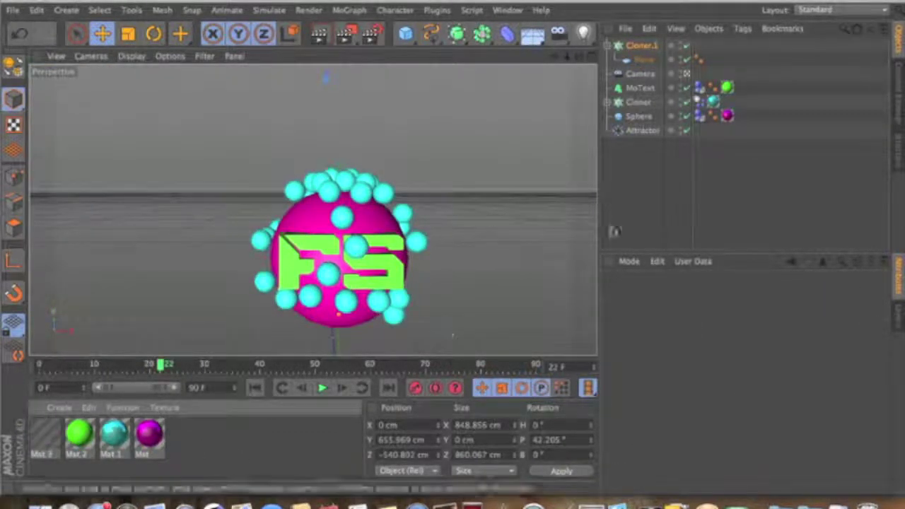
left_click(686, 73)
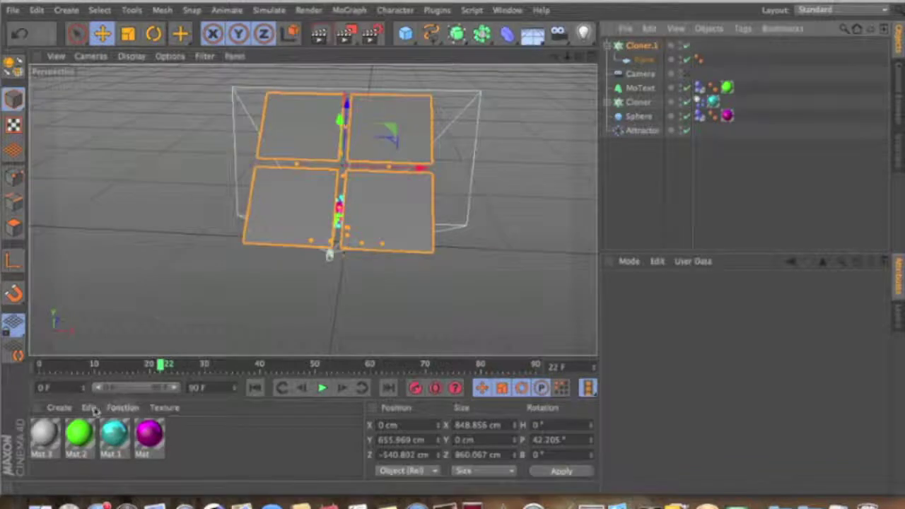
Disable the color and specular channels of material Mat.3 and enable white luminance at 200% brightness.
double_click(46, 438)
left_click(279, 219)
left_click(280, 258)
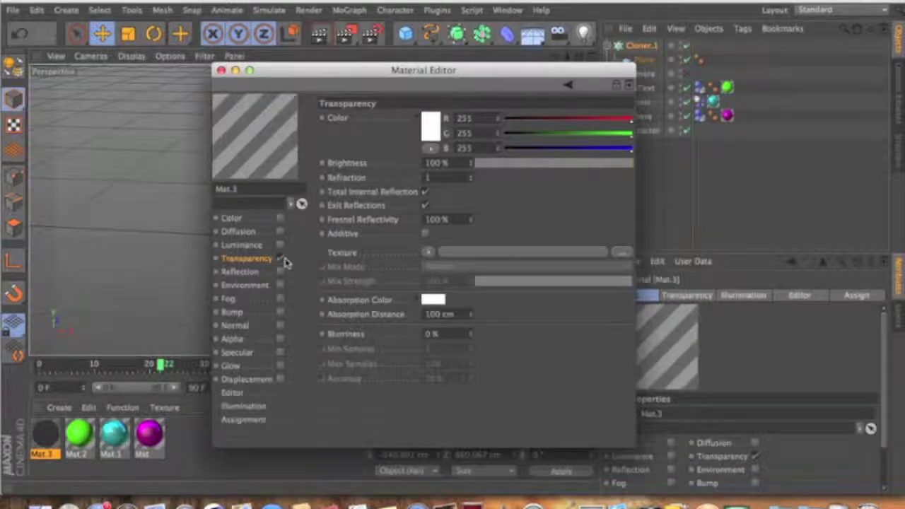
left_click(282, 259)
left_click(280, 244)
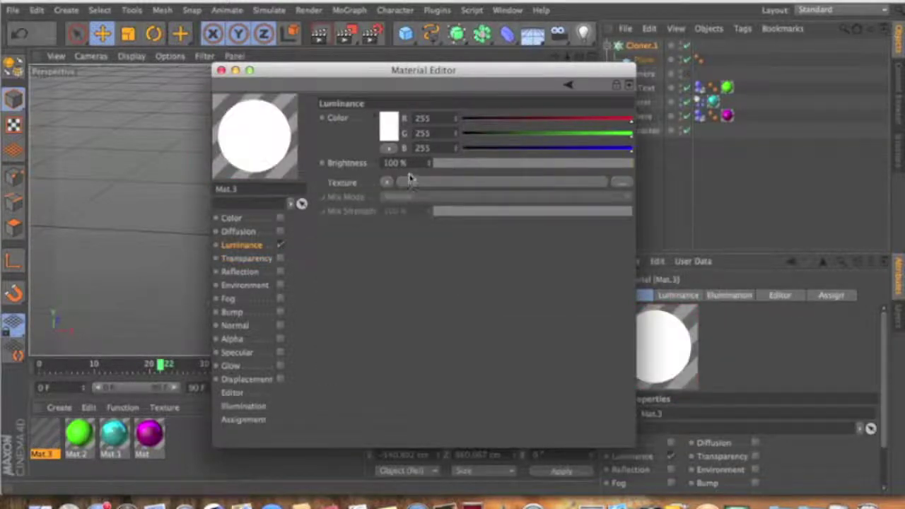
type("200")
key("Return")
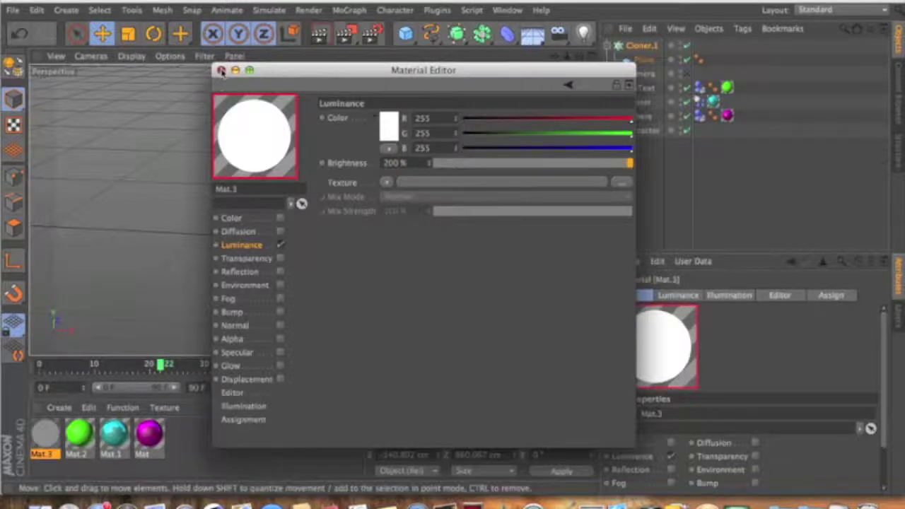
Apply the white luminous material to the grid of planes and look through the scene camera.
left_click(221, 70)
left_click_drag(45, 432, 327, 205)
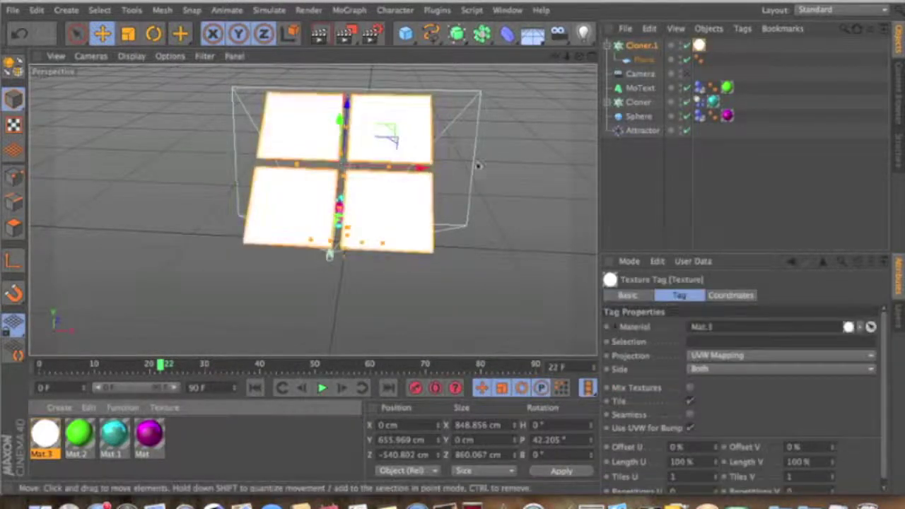
left_click(686, 74)
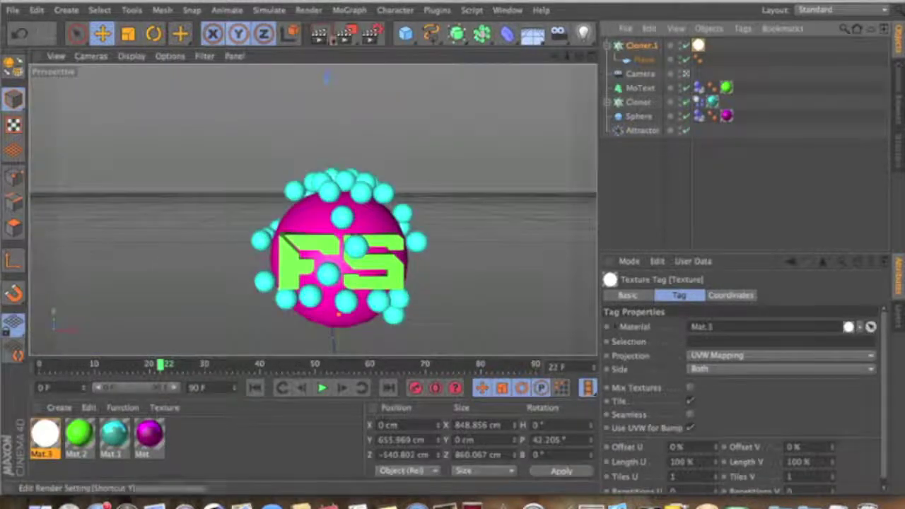
Render a preview of the camera view, deselect everything and play the sphere animation through the camera.
left_click(319, 33)
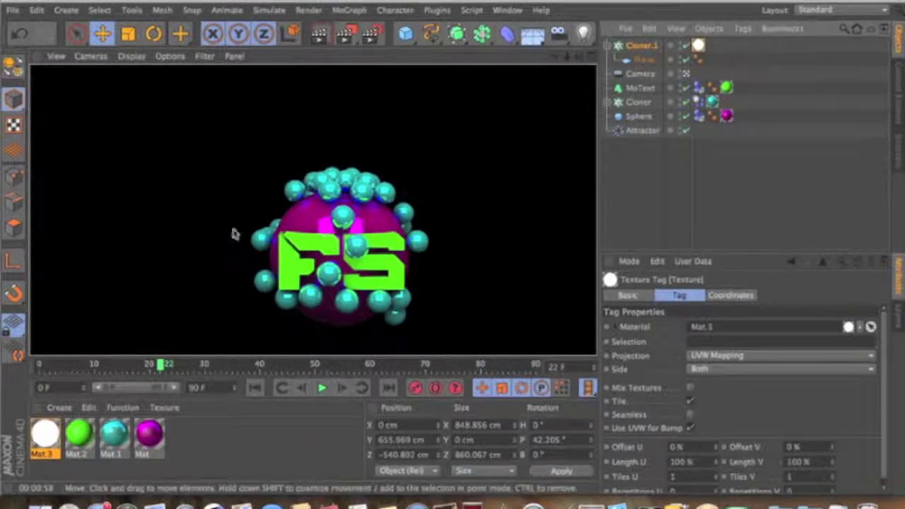
left_click(462, 157)
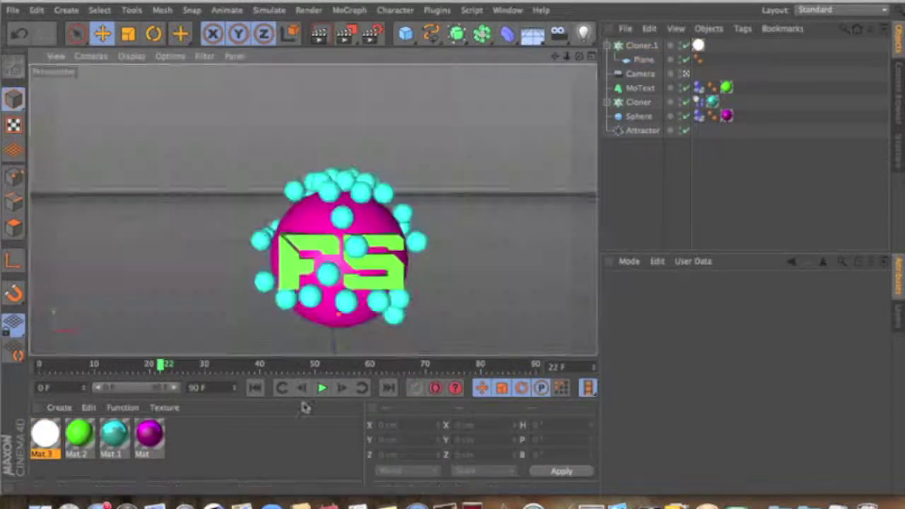
left_click(322, 388)
left_click(322, 387)
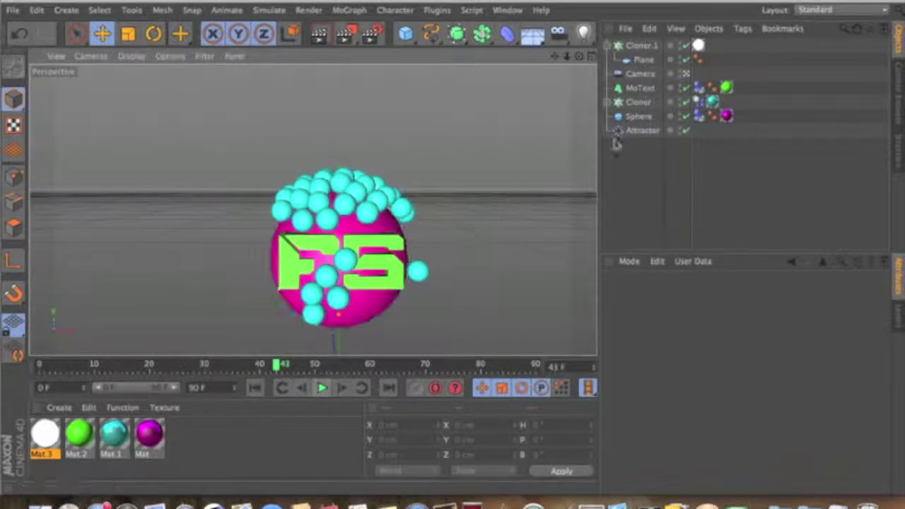
Leave the camera view, record a keyframe for the attractor at frame 0 and play on to frame 34.
left_click(640, 131)
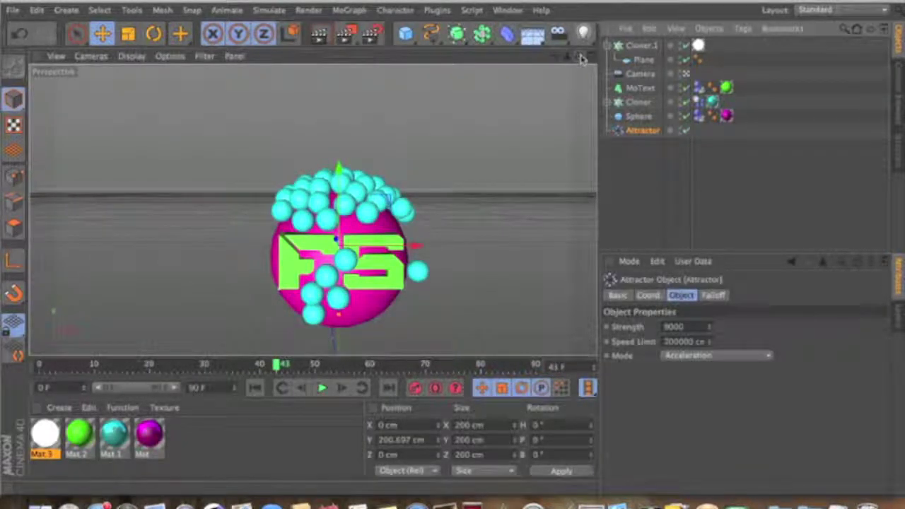
left_click(685, 74)
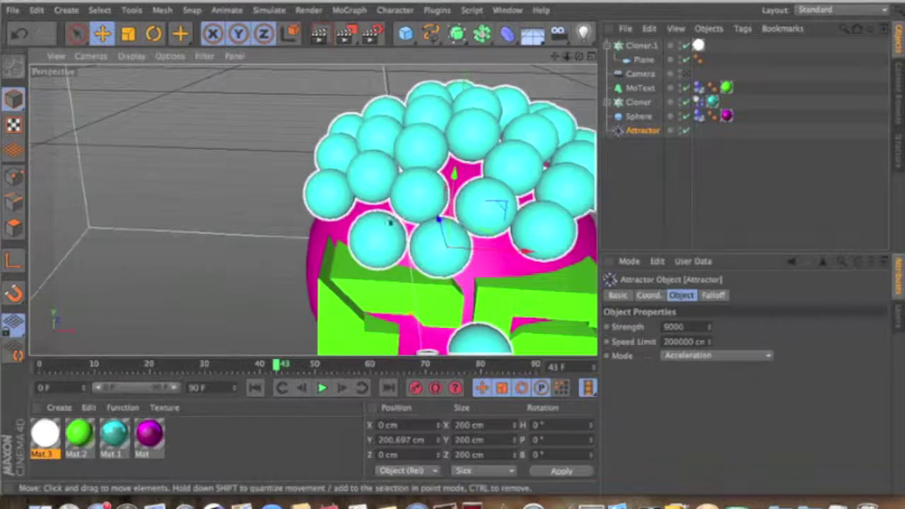
left_click(255, 387)
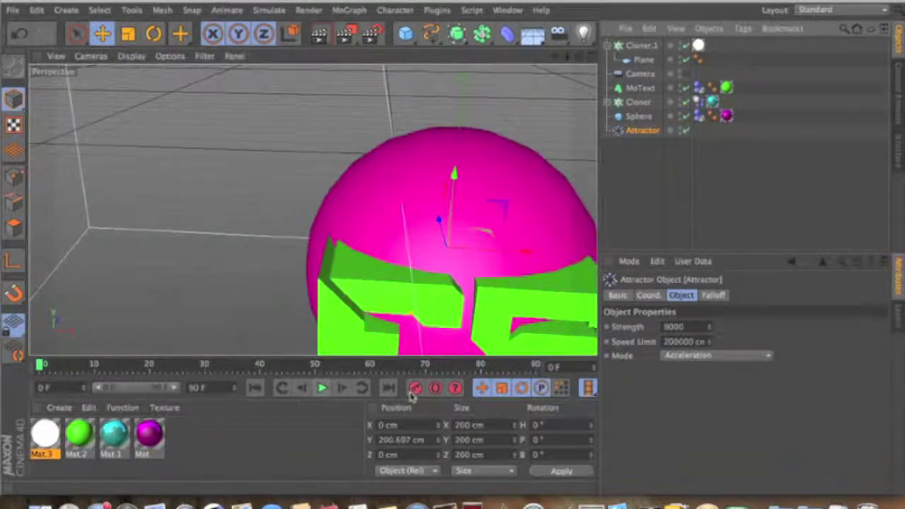
left_click(322, 387)
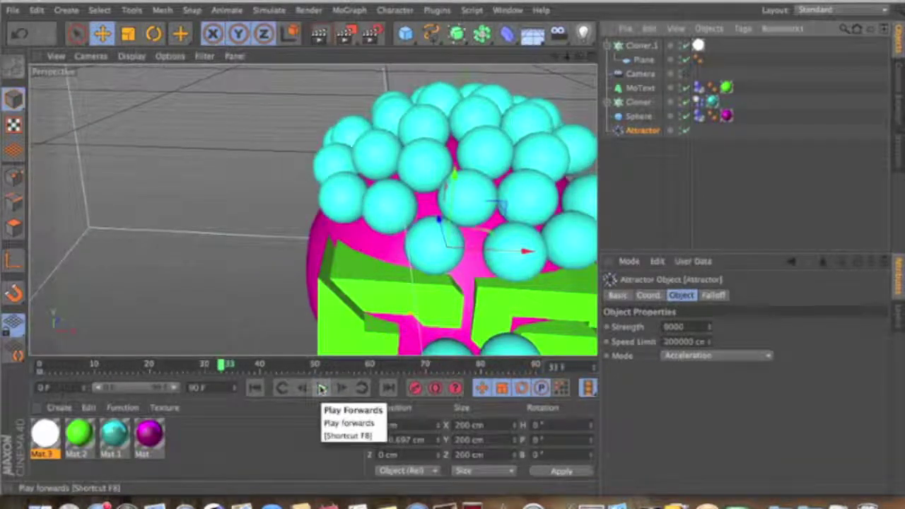
left_click(321, 388)
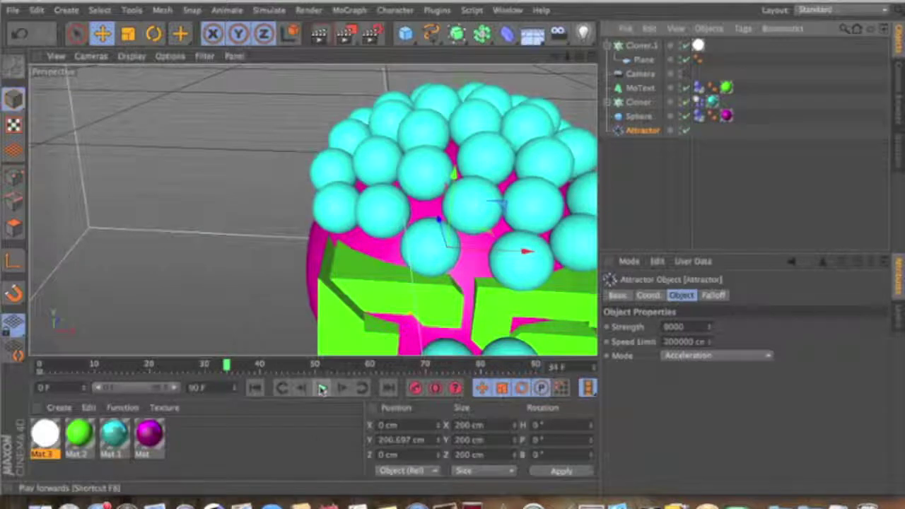
Extend the animation length and its preview range to 180 frames.
left_click_drag(235, 395, 238, 390)
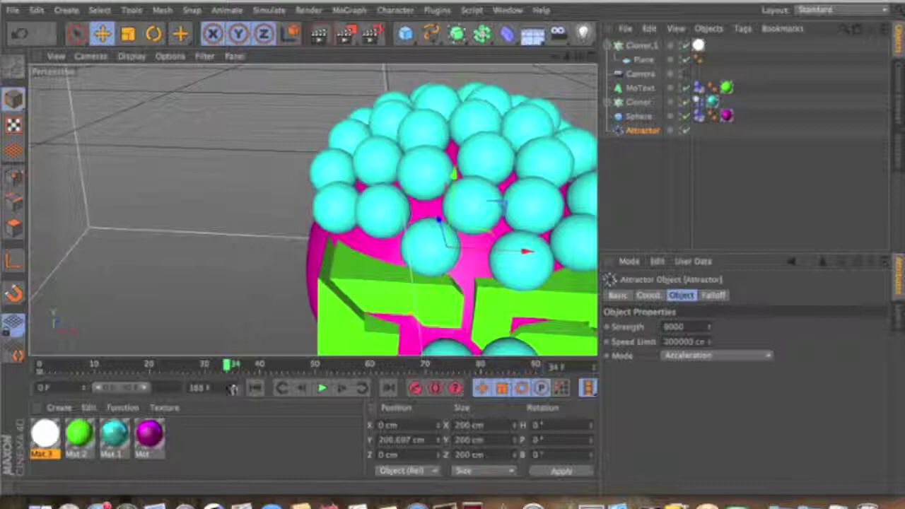
left_click_drag(153, 387, 238, 400)
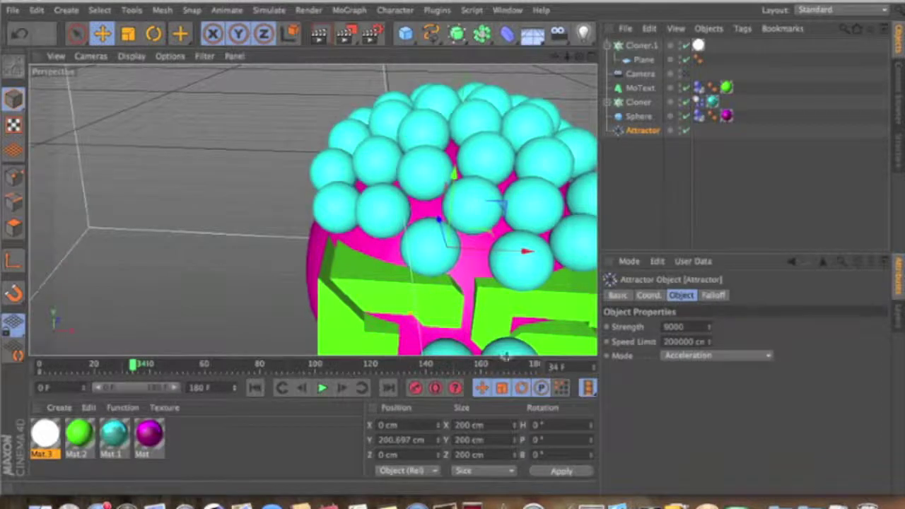
At frame 39, lower the attractor to about Y 148 cm, shift it to about Z 8.6 cm and record a keyframe.
key("h")
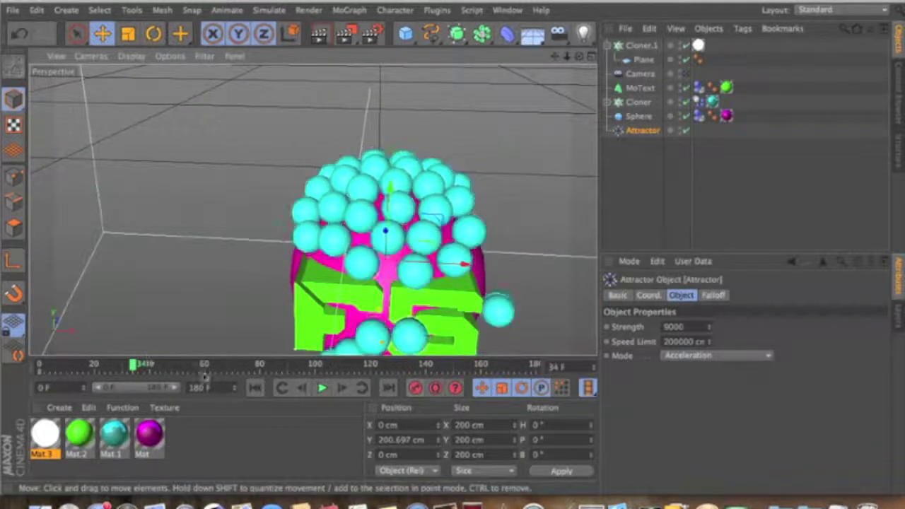
left_click_drag(134, 365, 147, 364)
left_click_drag(394, 194, 391, 250)
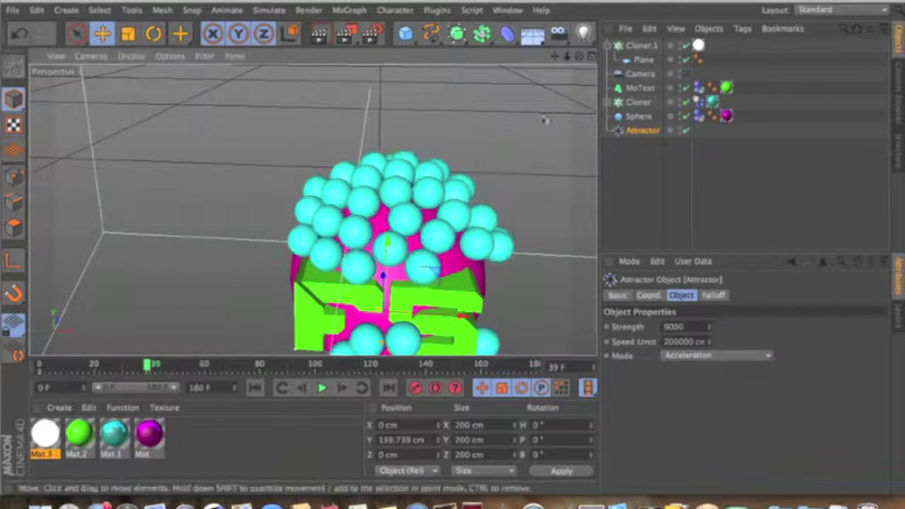
left_click_drag(579, 55, 622, 58)
left_click_drag(282, 218, 281, 212)
left_click_drag(207, 280, 203, 276)
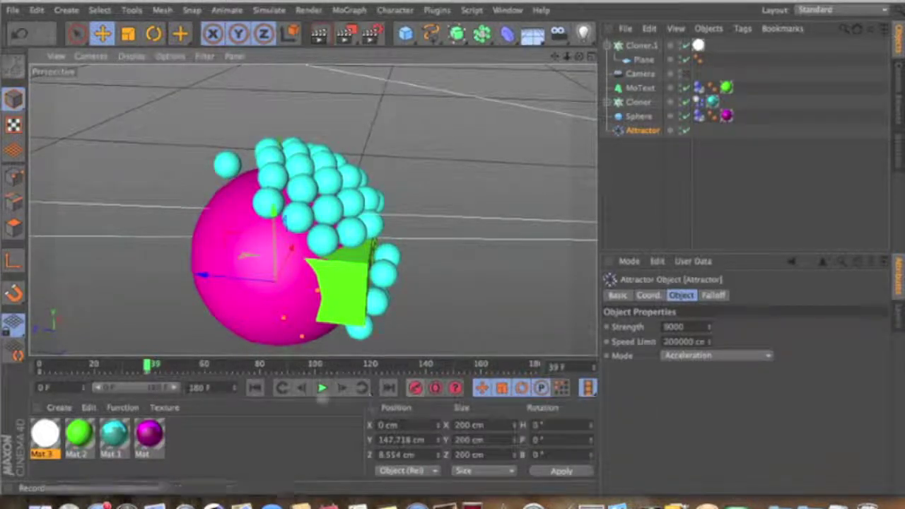
left_click(146, 366)
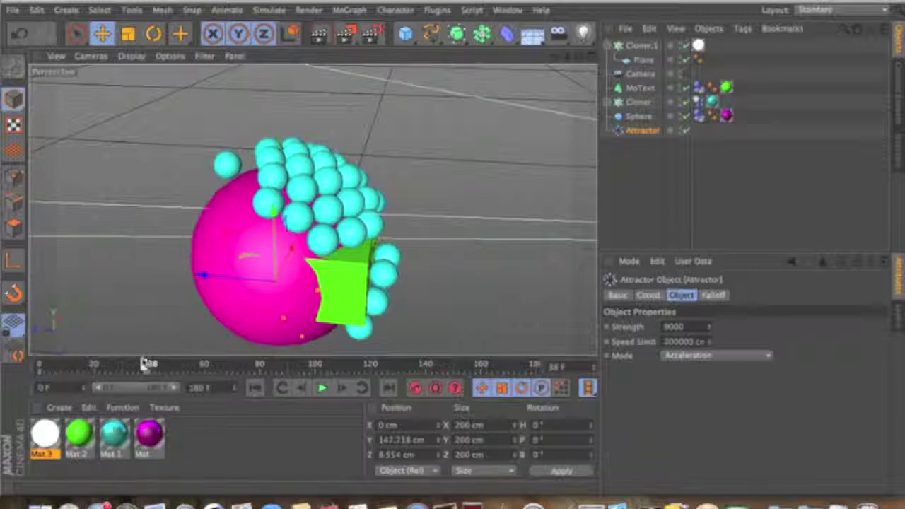
left_click_drag(141, 363, 145, 363)
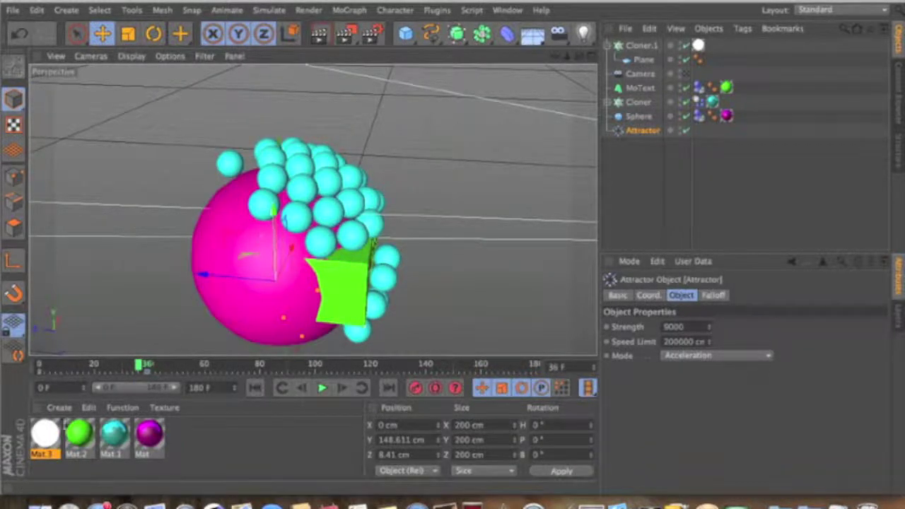
Place the attractor's starting keyframe from frame 0 at frame 33.
left_click(40, 373)
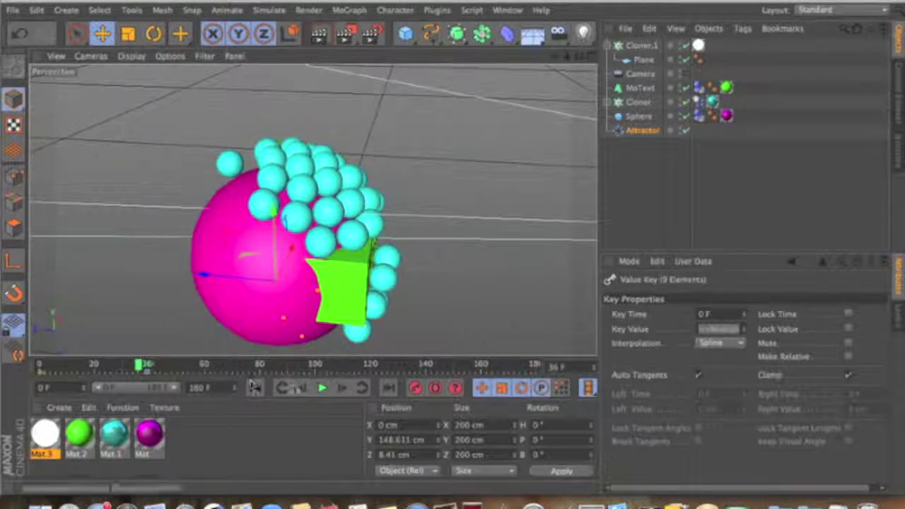
left_click_drag(142, 366, 56, 333)
left_click_drag(55, 364, 149, 373)
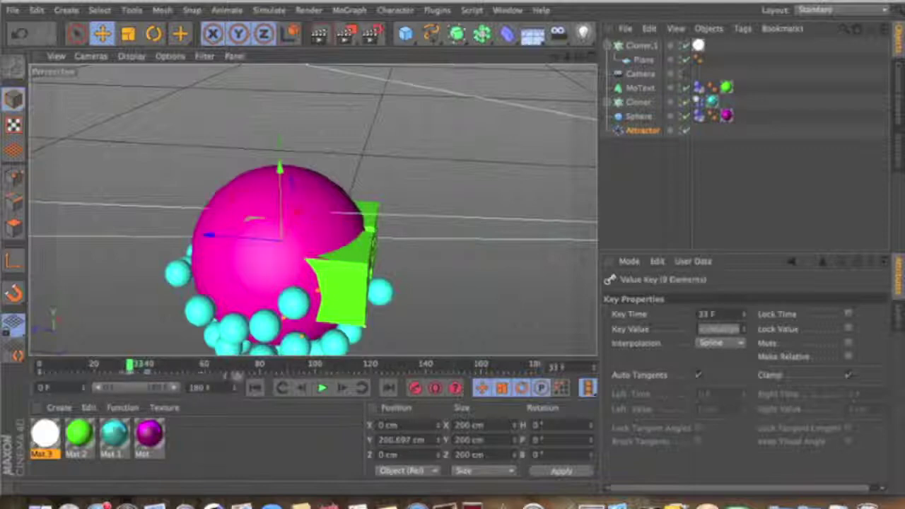
Play the animation from the start and replay the later frames to check how the small spheres follow the keyframed attractor.
left_click(255, 388)
left_click(321, 388)
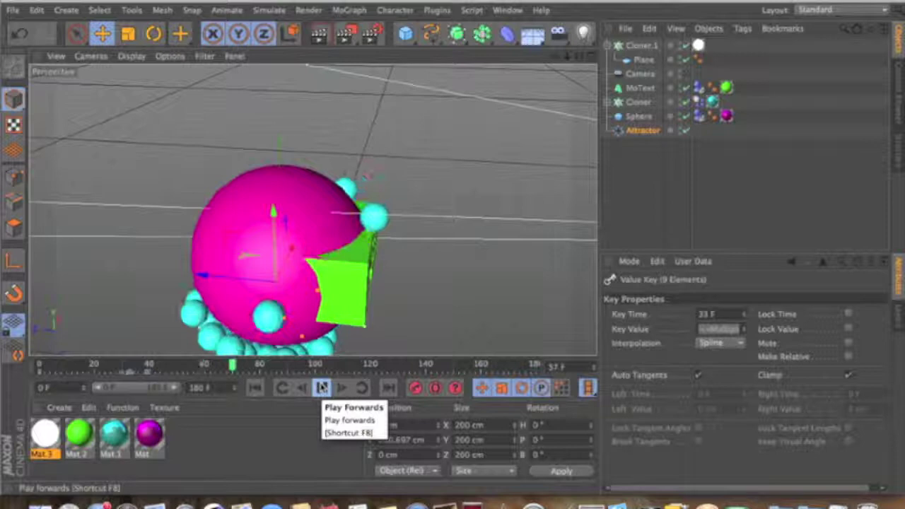
left_click(321, 387)
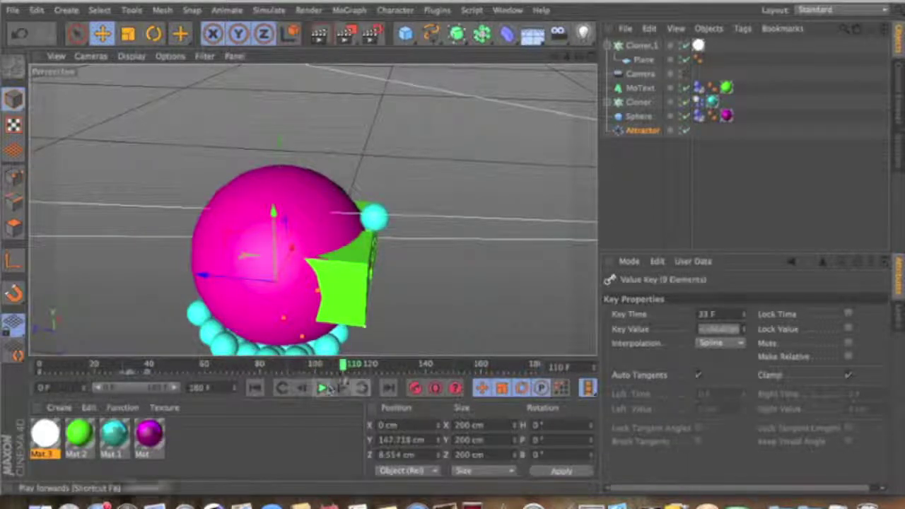
left_click_drag(205, 346, 250, 347)
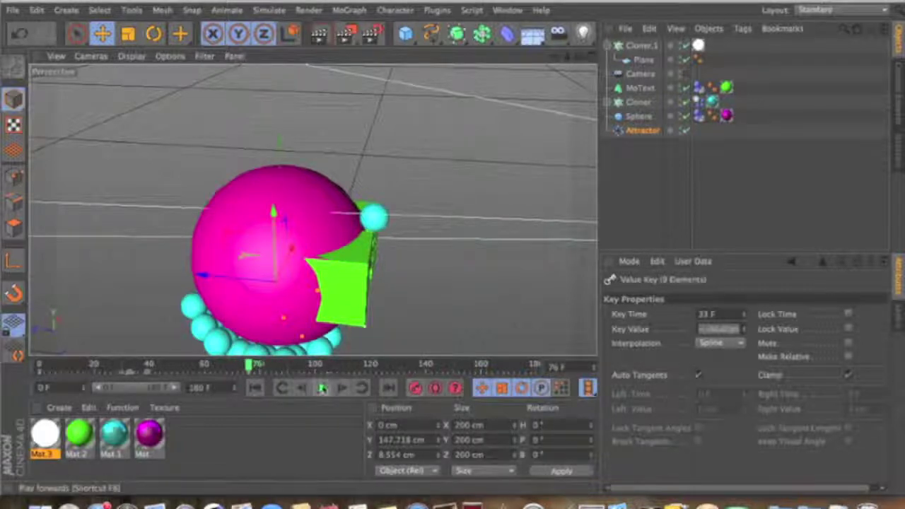
left_click(322, 387)
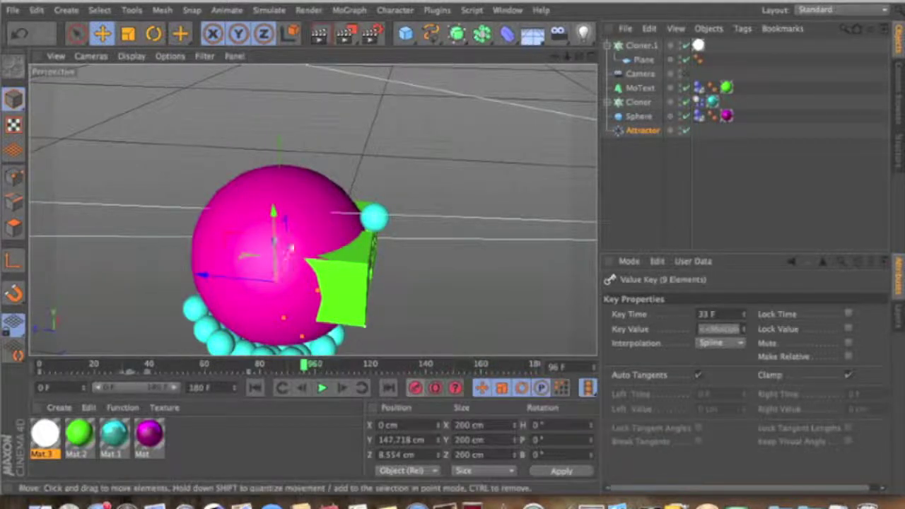
At frame 96, move the attractor to about X 15.7 cm and Y 182 cm and record a keyframe.
left_click_drag(291, 253, 303, 193)
left_click_drag(578, 56, 578, 60)
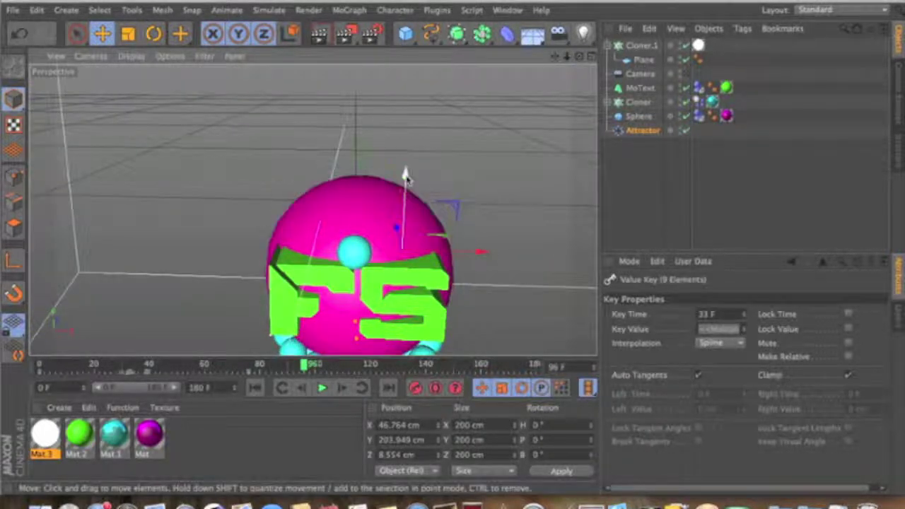
left_click(477, 269)
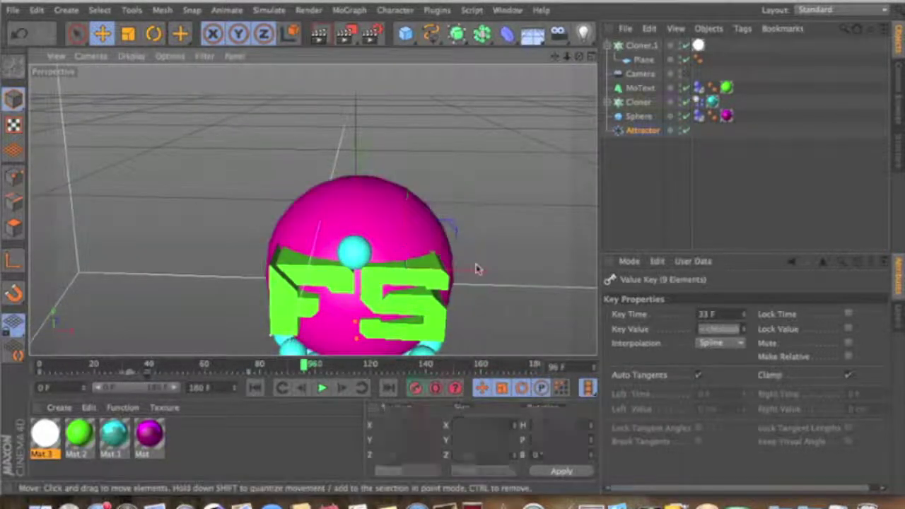
left_click(640, 130)
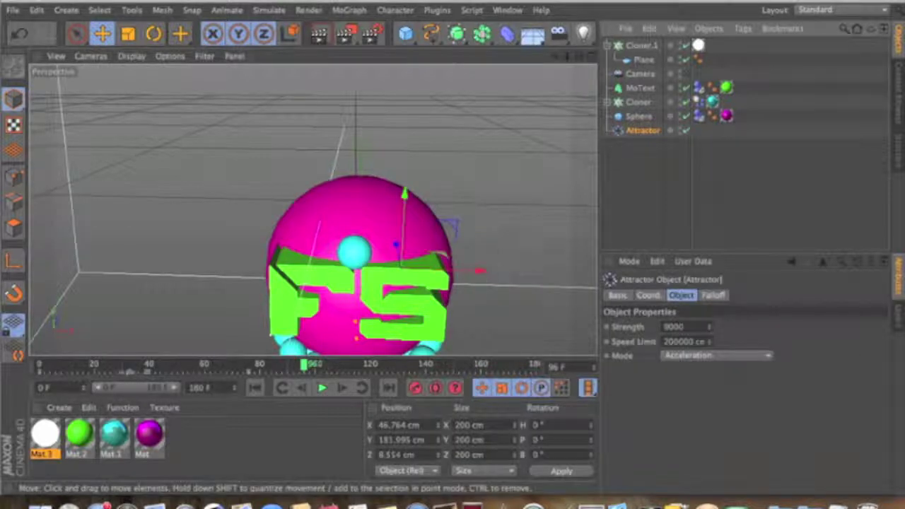
left_click_drag(479, 270, 449, 270)
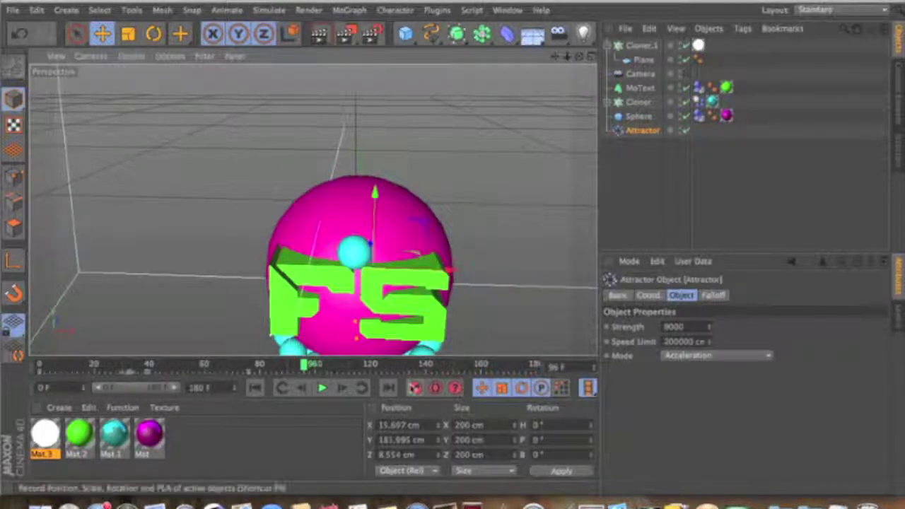
Play the animation from the start to frame 27 and inspect the object inside the sphere cloner.
left_click(254, 387)
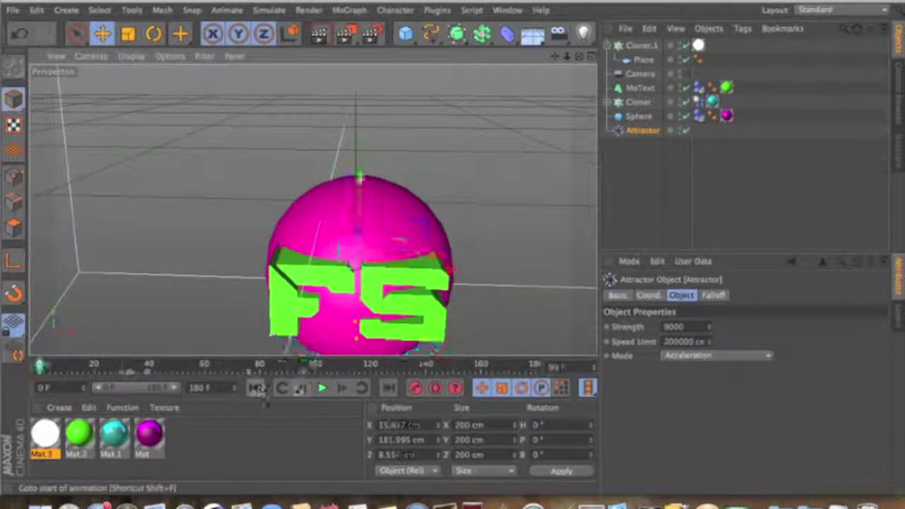
left_click(322, 388)
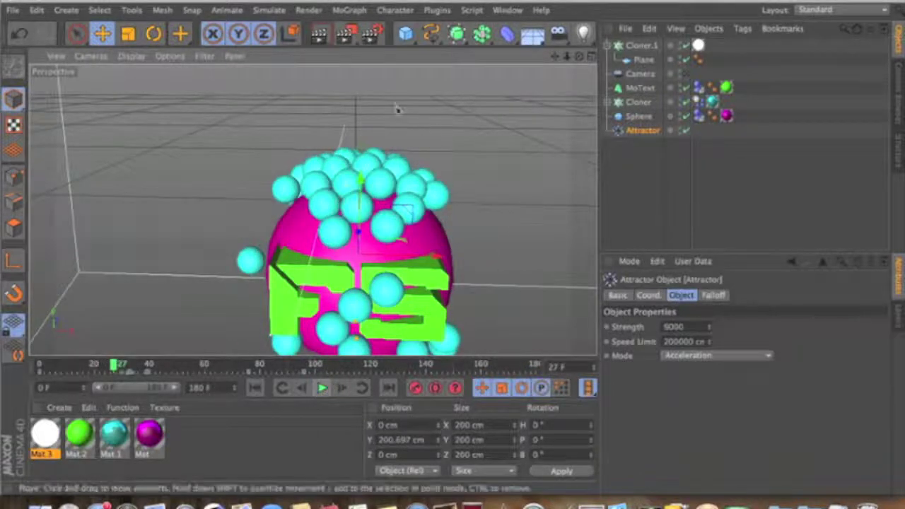
left_click(607, 104)
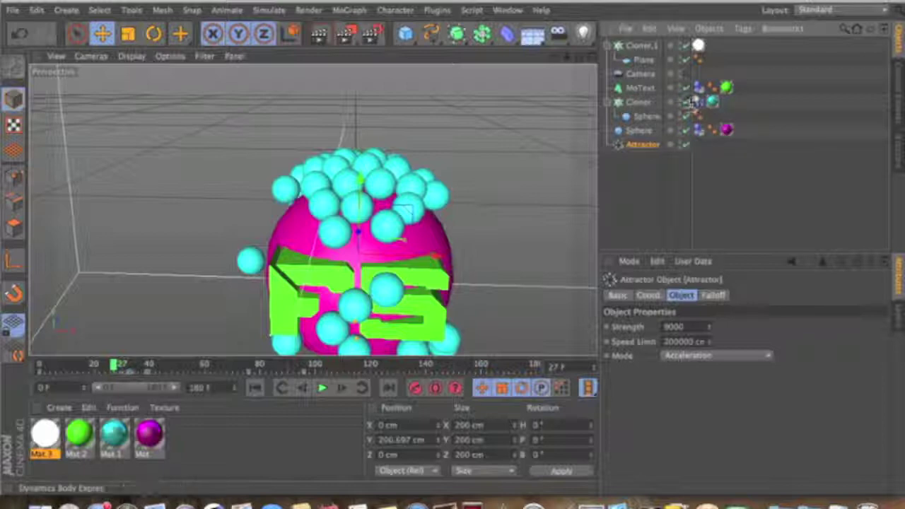
left_click(611, 103)
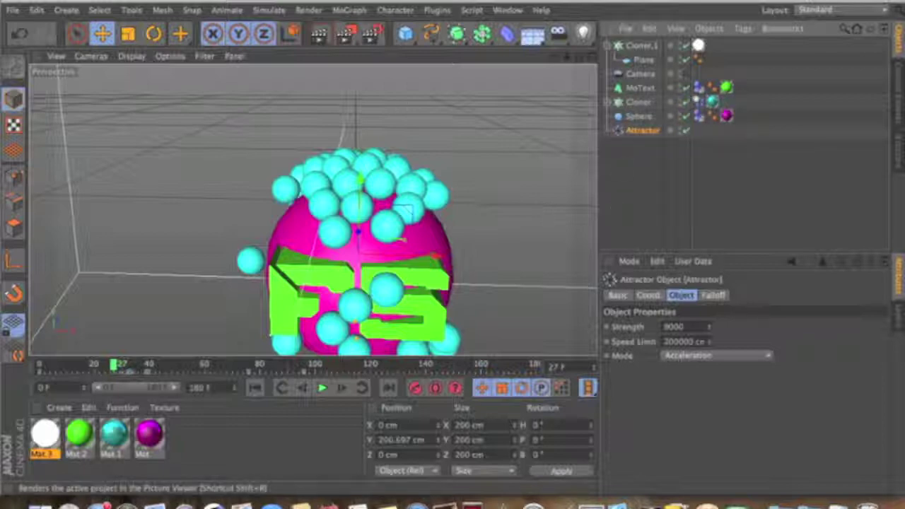